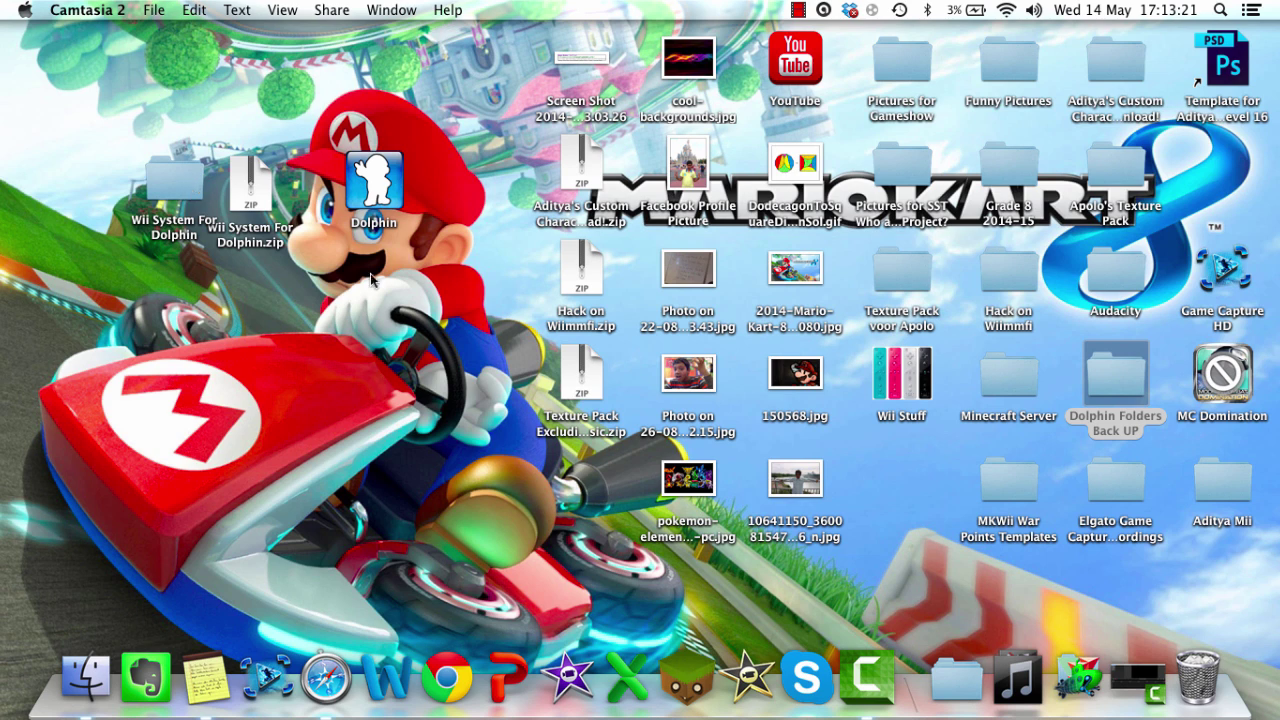
left_click(350, 364)
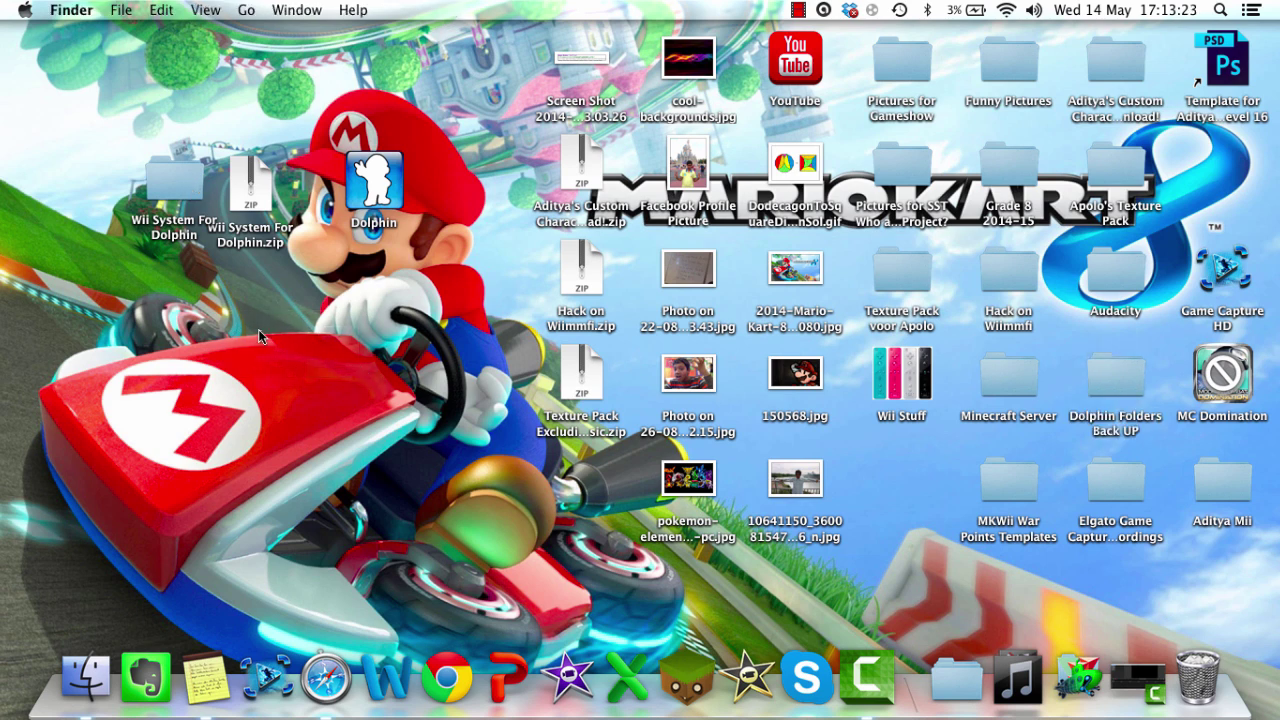
left_click_drag(74, 313, 465, 477)
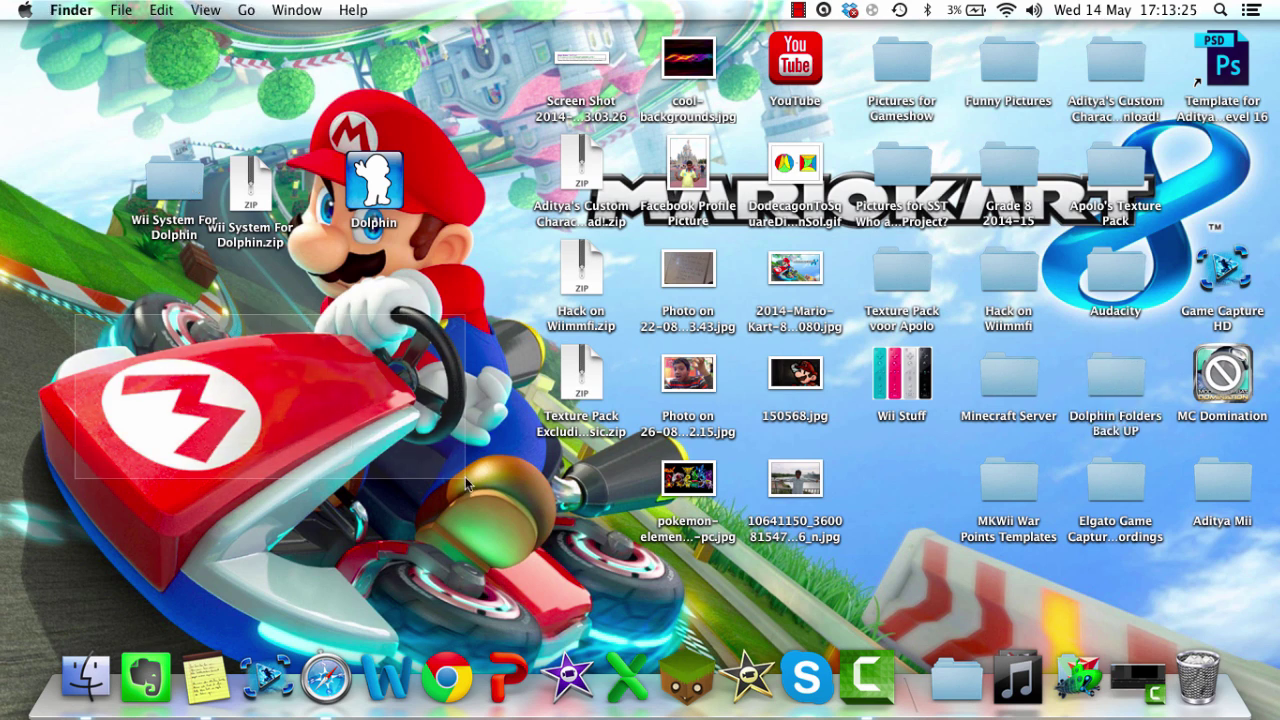
left_click_drag(108, 267, 456, 548)
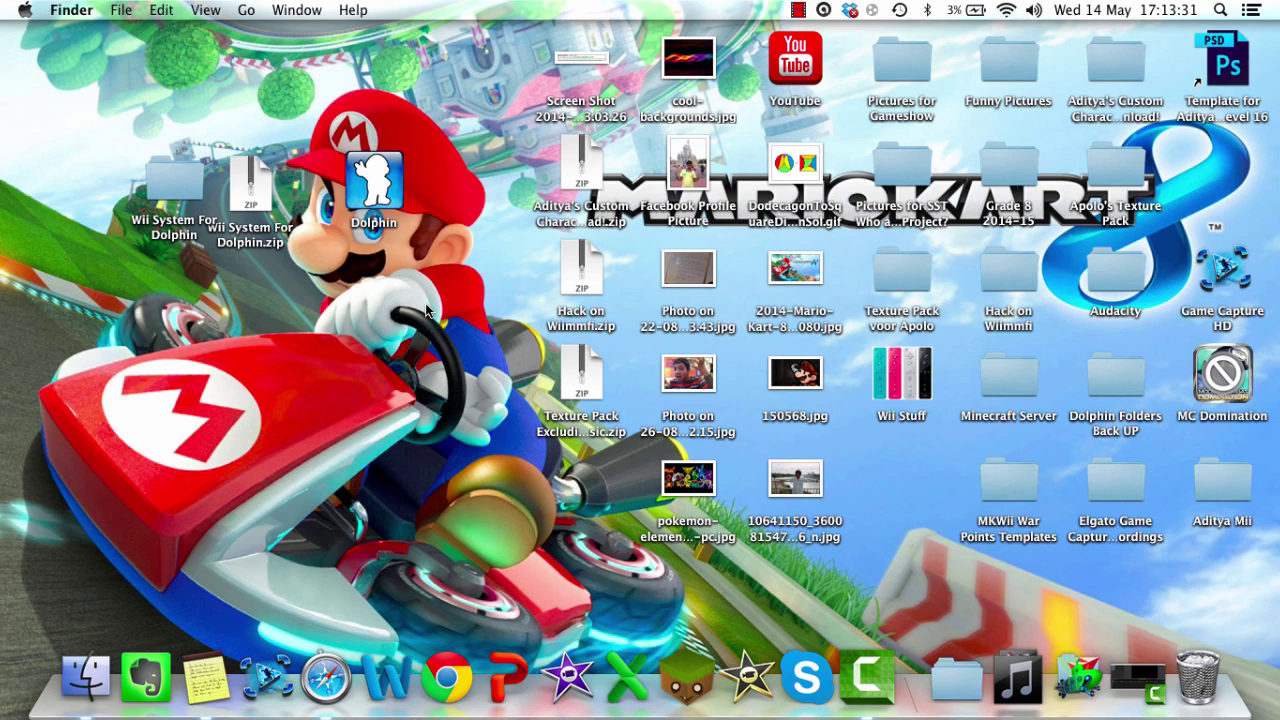
left_click_drag(104, 267, 466, 535)
left_click(382, 190)
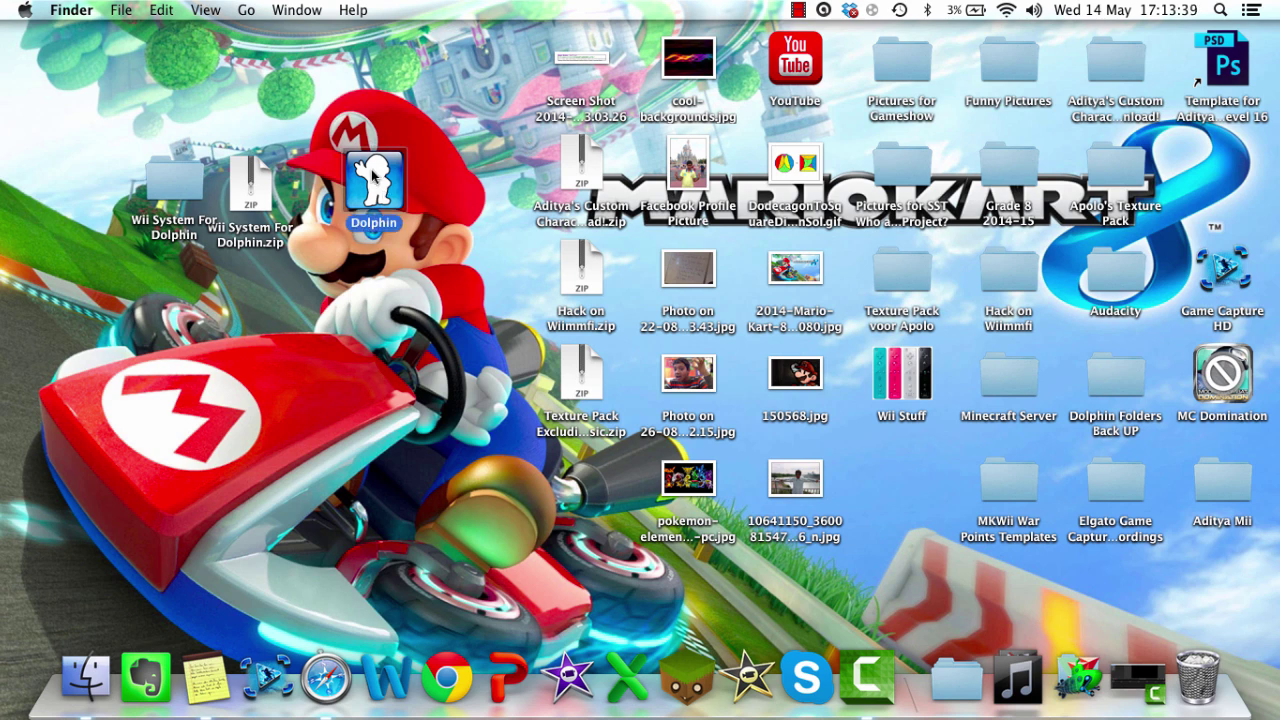
left_click(426, 238)
left_click_drag(56, 284, 491, 569)
left_click_drag(80, 286, 513, 605)
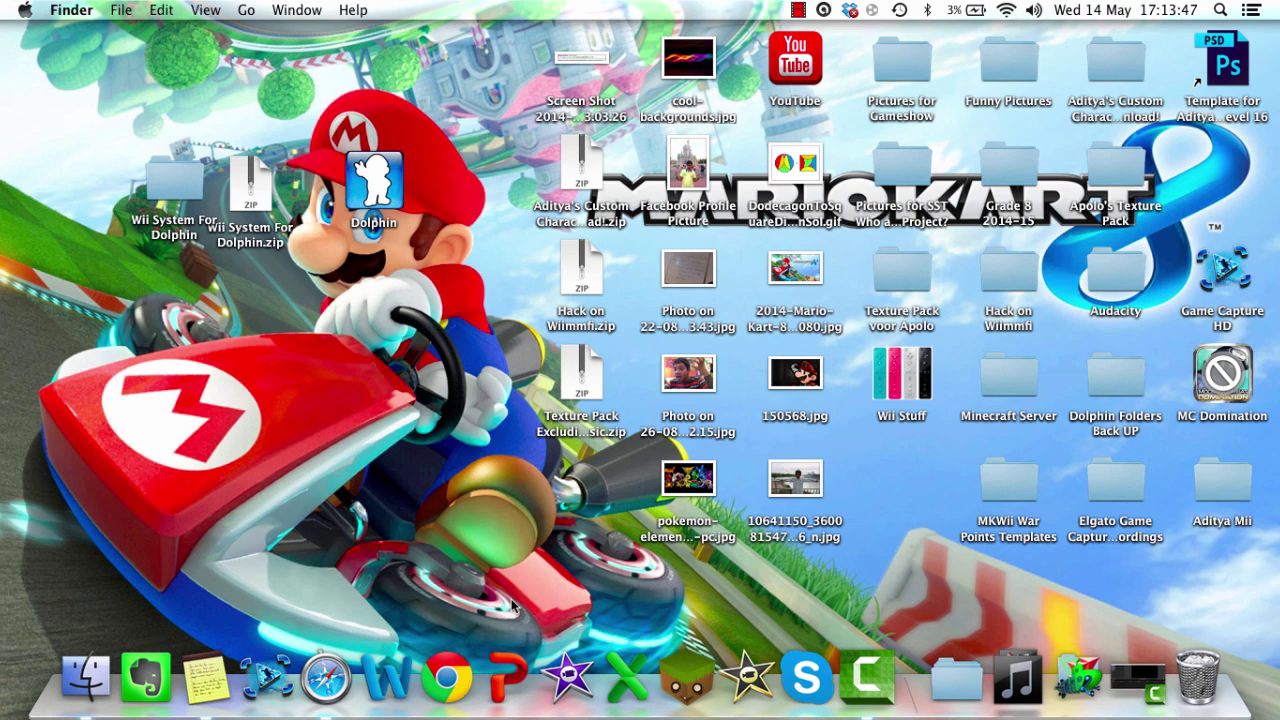
left_click_drag(122, 326, 488, 572)
left_click_drag(28, 288, 494, 580)
left_click_drag(248, 185, 279, 358)
left_click_drag(397, 345, 206, 424)
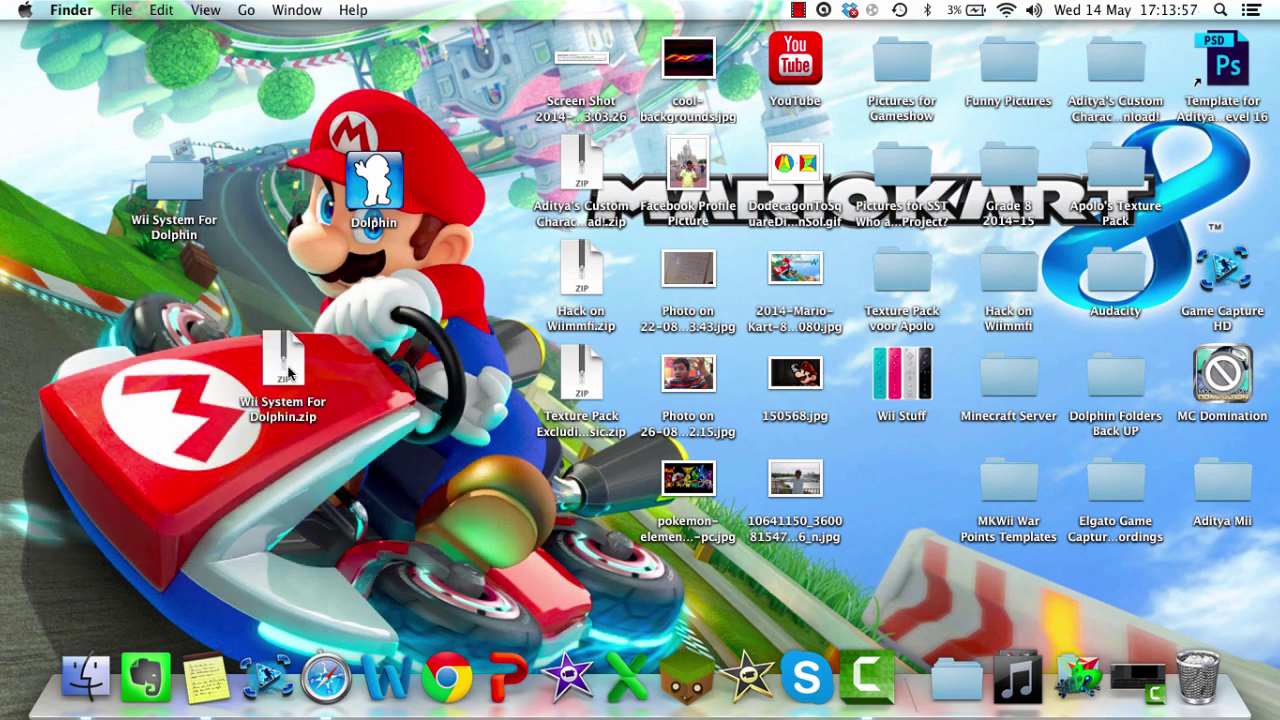
left_click_drag(290, 375, 291, 196)
left_click(327, 303)
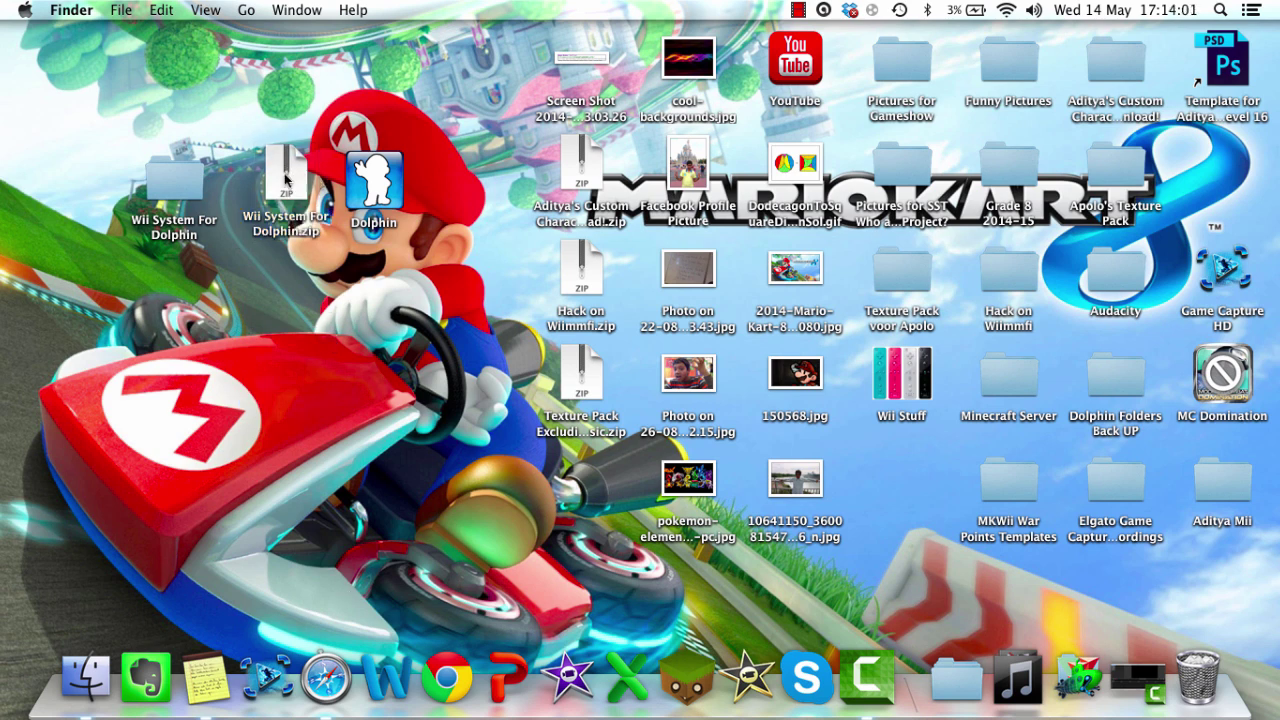
- Open the existing Wii System For Dolphin folder on the desktop, check its contents and close it
left_click(176, 181)
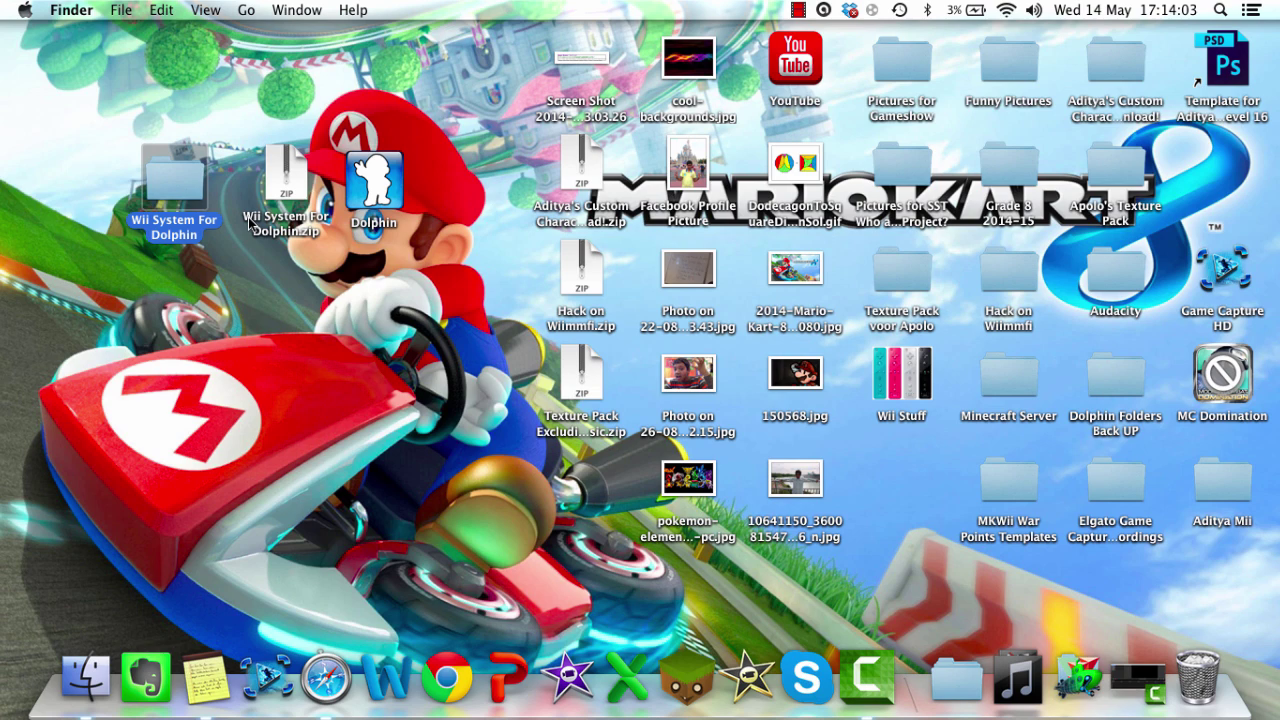
double_click(174, 190)
left_click_drag(415, 37, 724, 135)
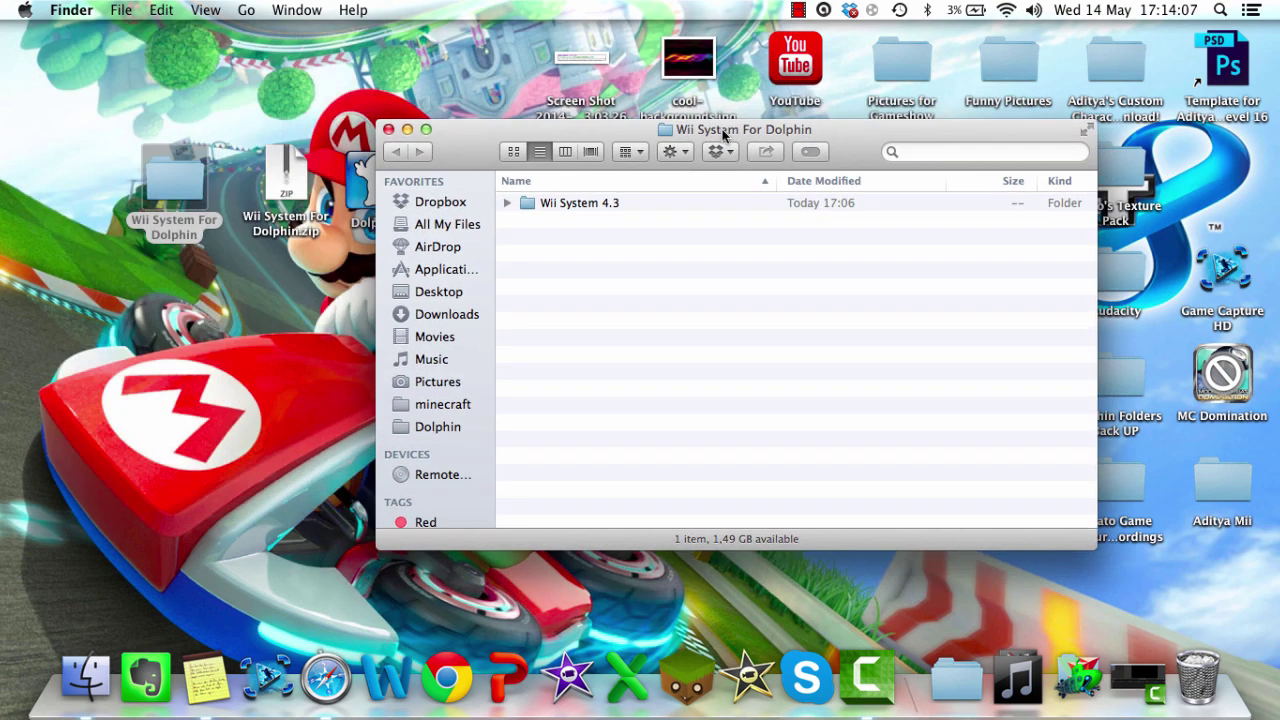
left_click_drag(479, 136, 453, 137)
left_click(329, 112)
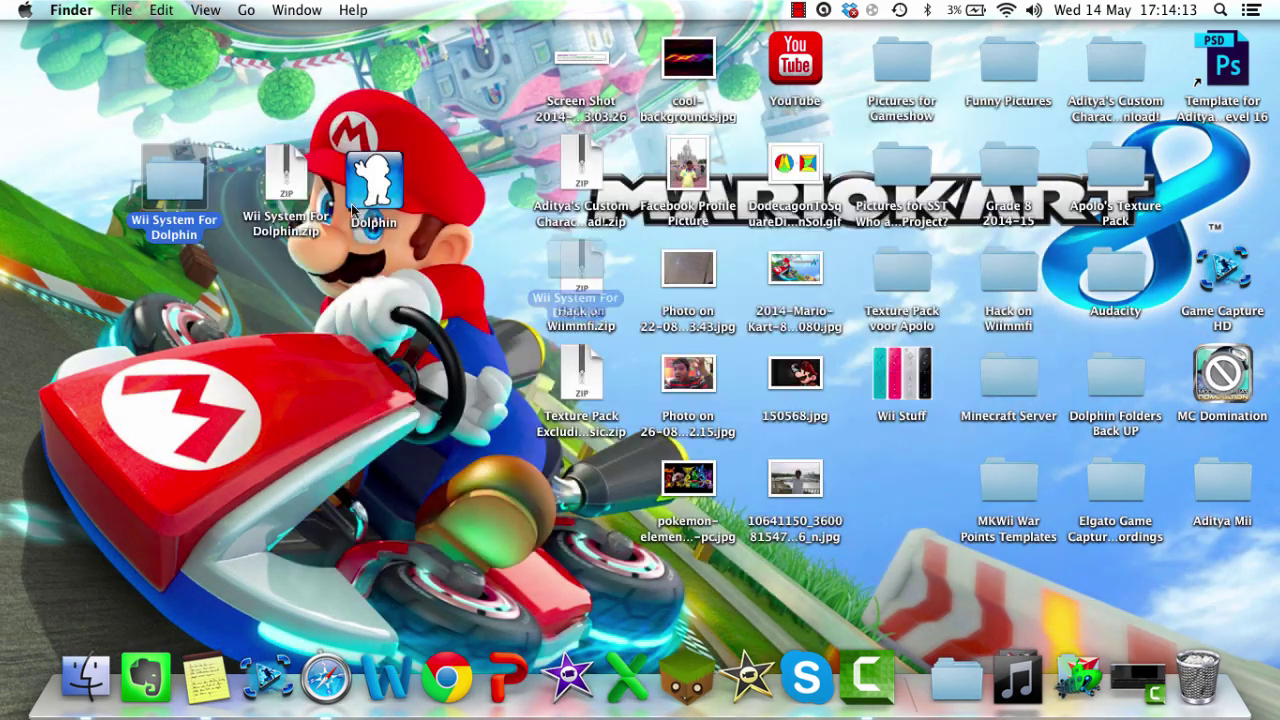
- Move the existing Wii System For Dolphin folder to the Trash and empty the Trash
left_click_drag(352, 208, 1197, 680)
left_click(1197, 678)
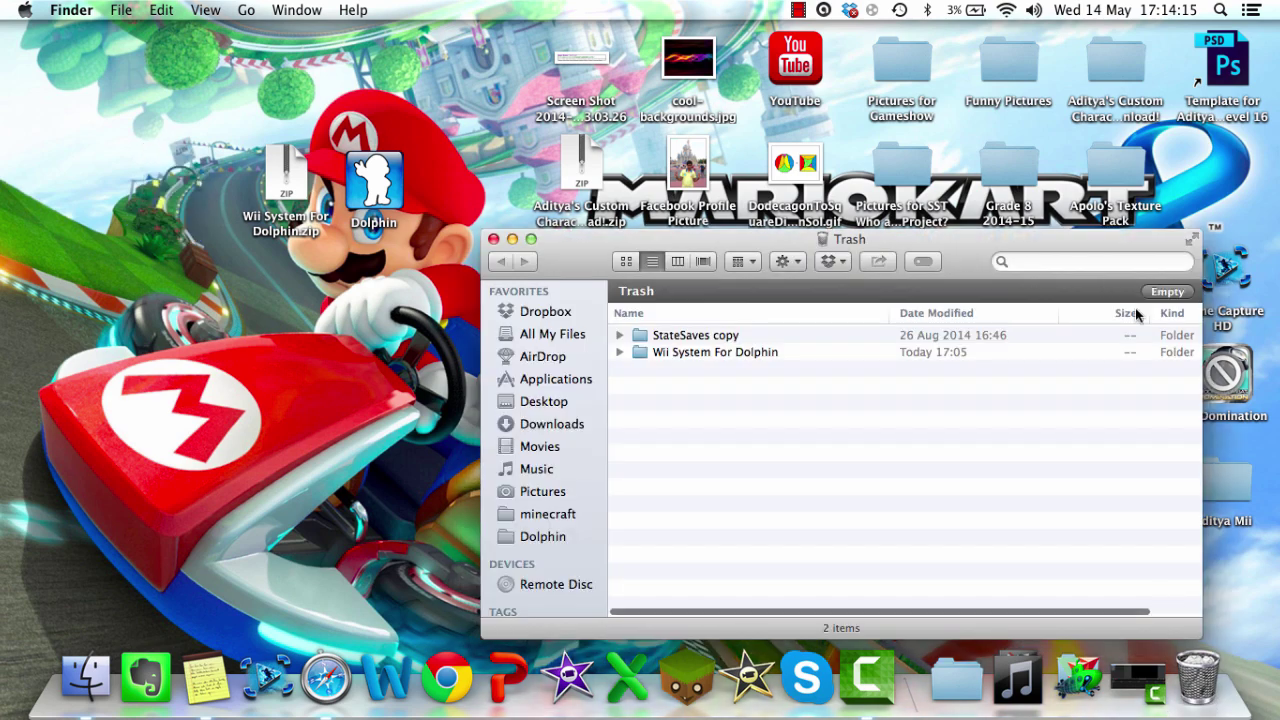
left_click(1167, 291)
left_click(797, 255)
- Extract Wii System For Dolphin.zip on the desktop and open the extracted folder
left_click(283, 150)
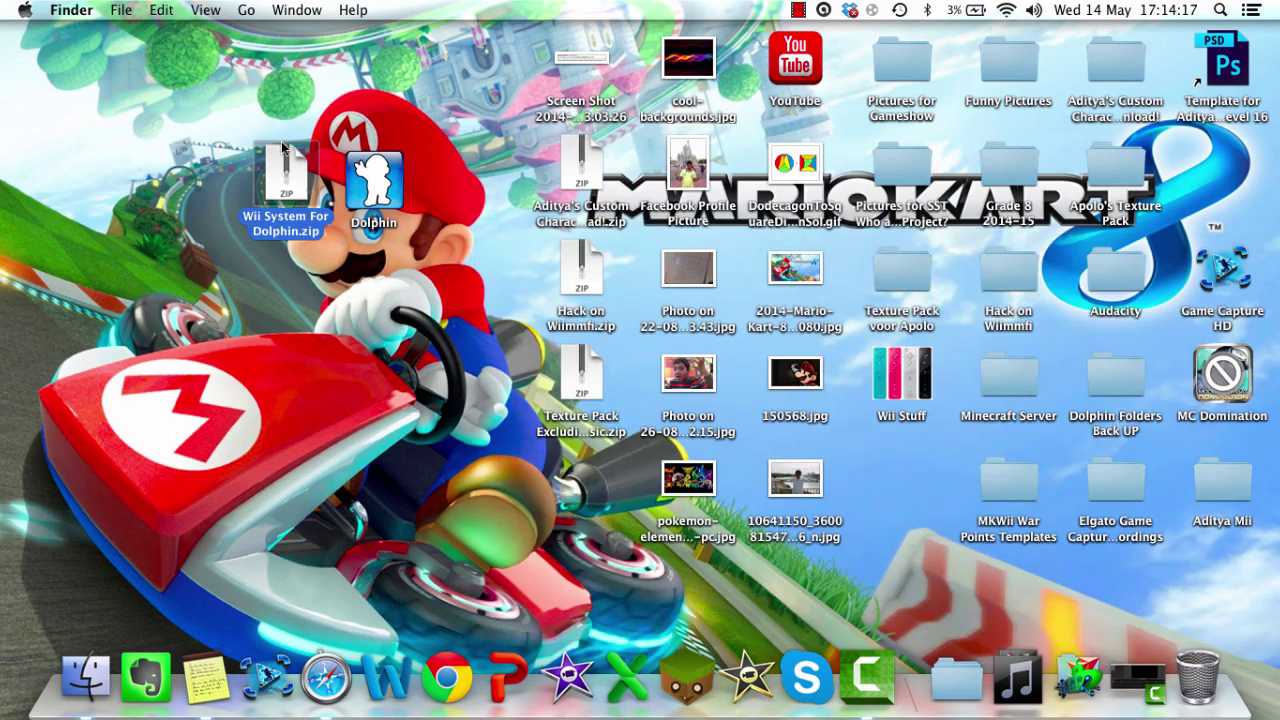
double_click(284, 152)
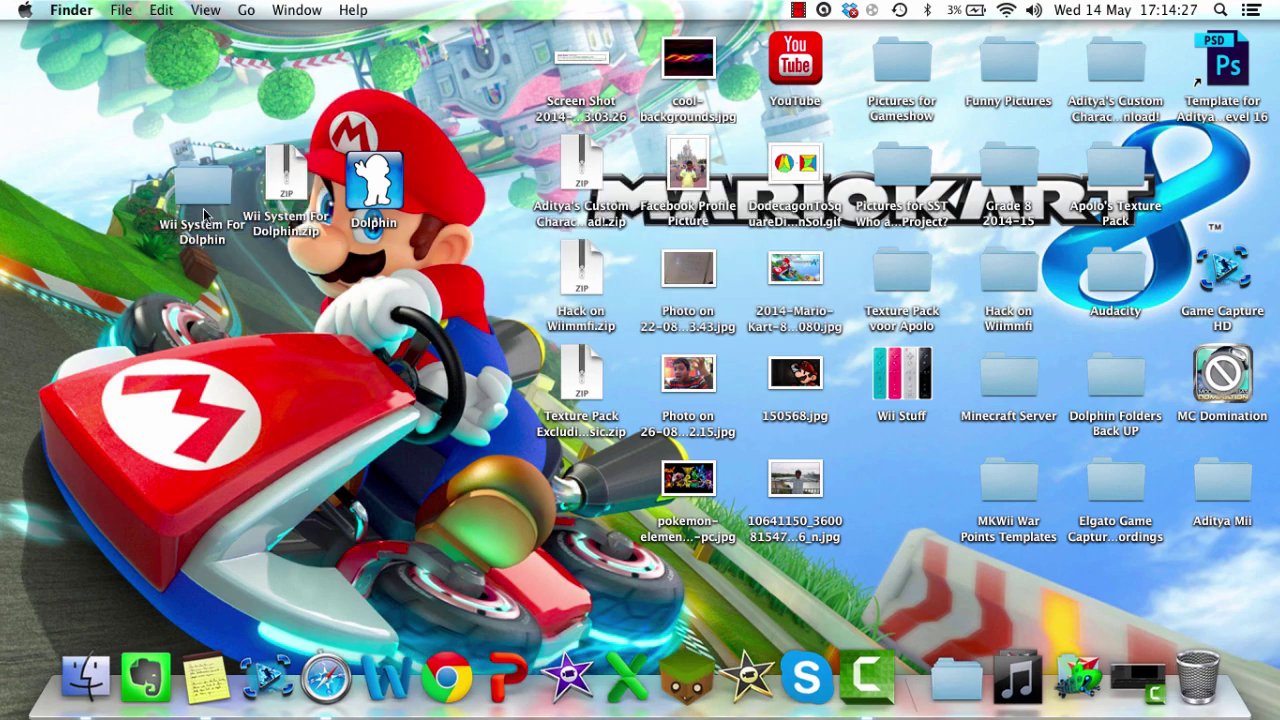
double_click(203, 212)
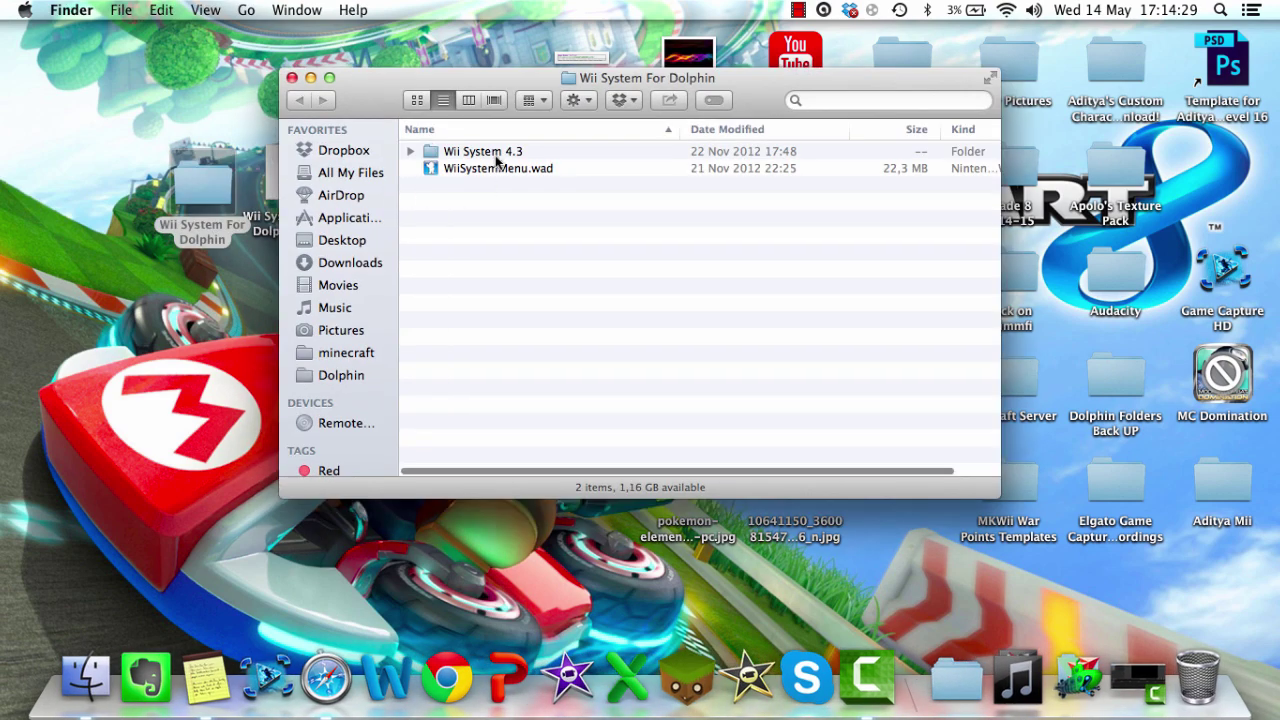
- Move WiiSystemMenu.wad out of the Wii System For Dolphin folder onto the desktop
left_click(494, 154)
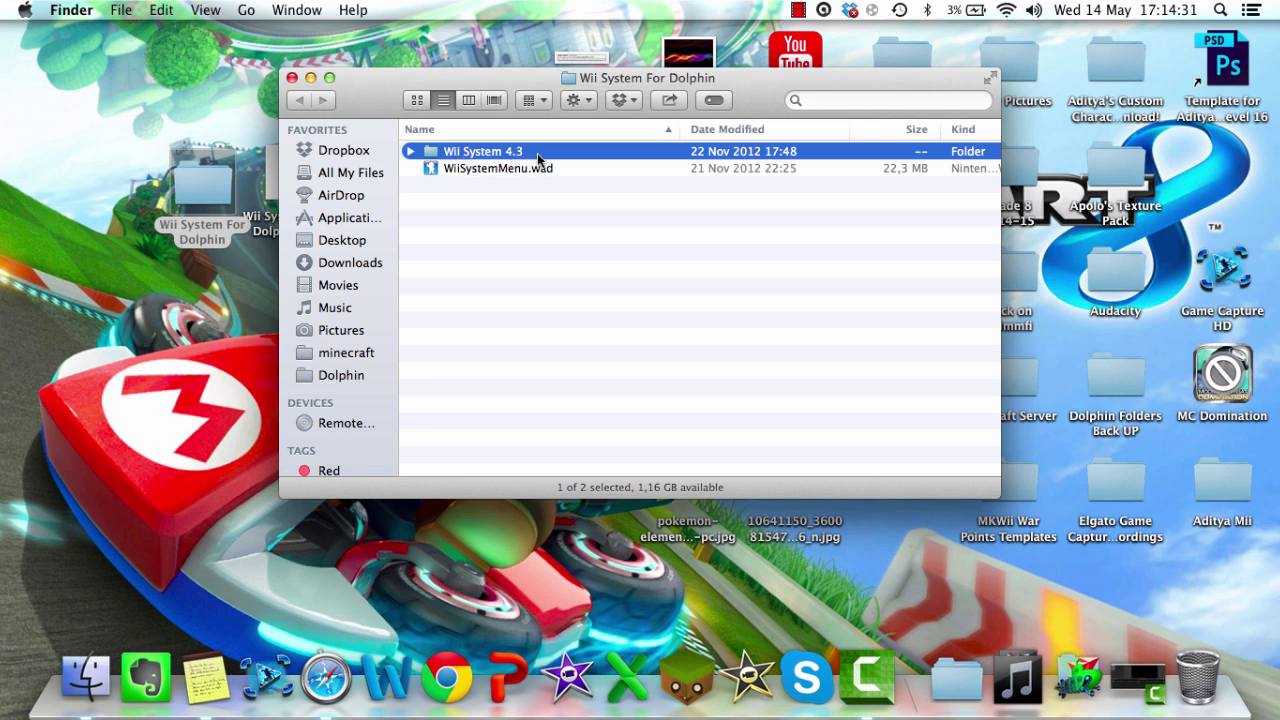
left_click(488, 170)
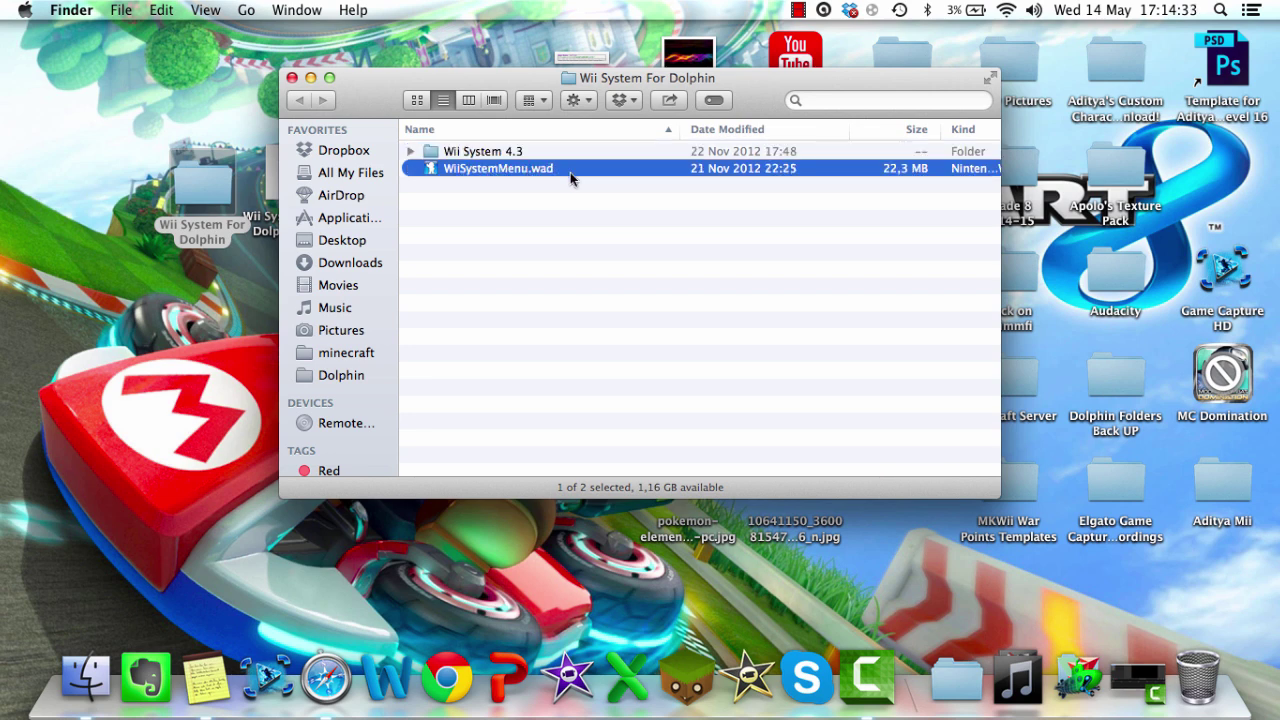
left_click(492, 151)
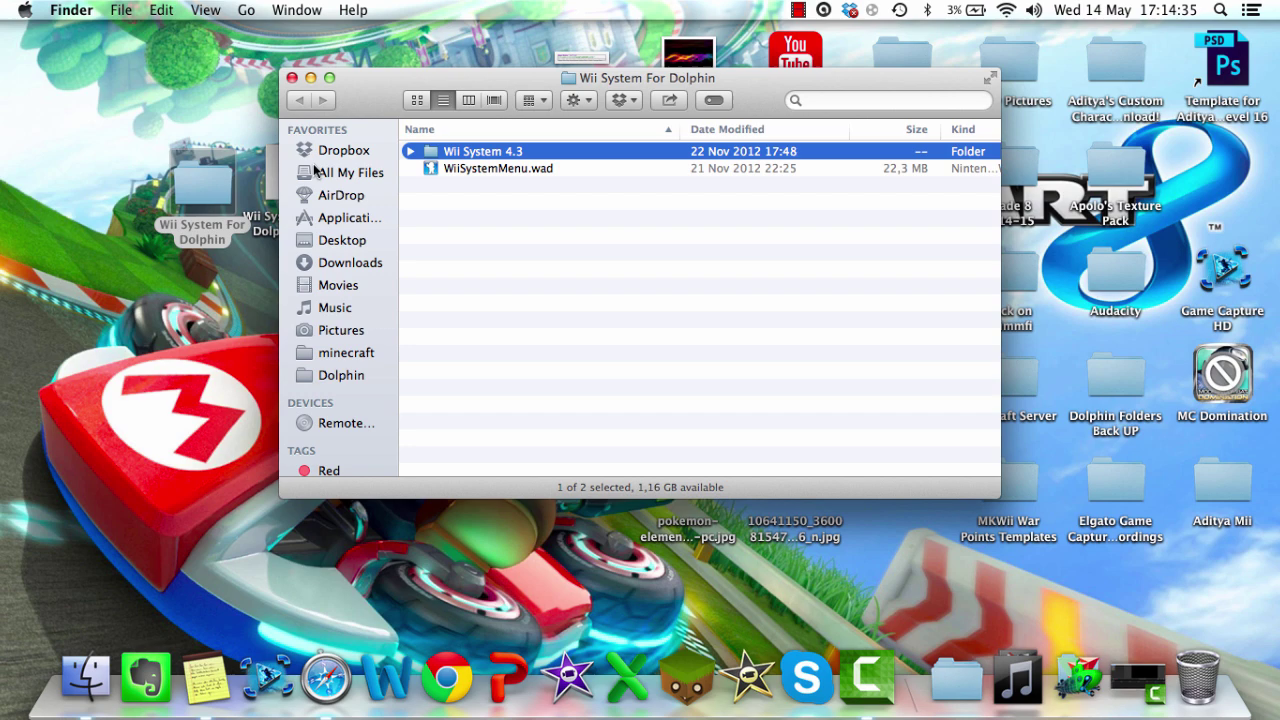
left_click(436, 171)
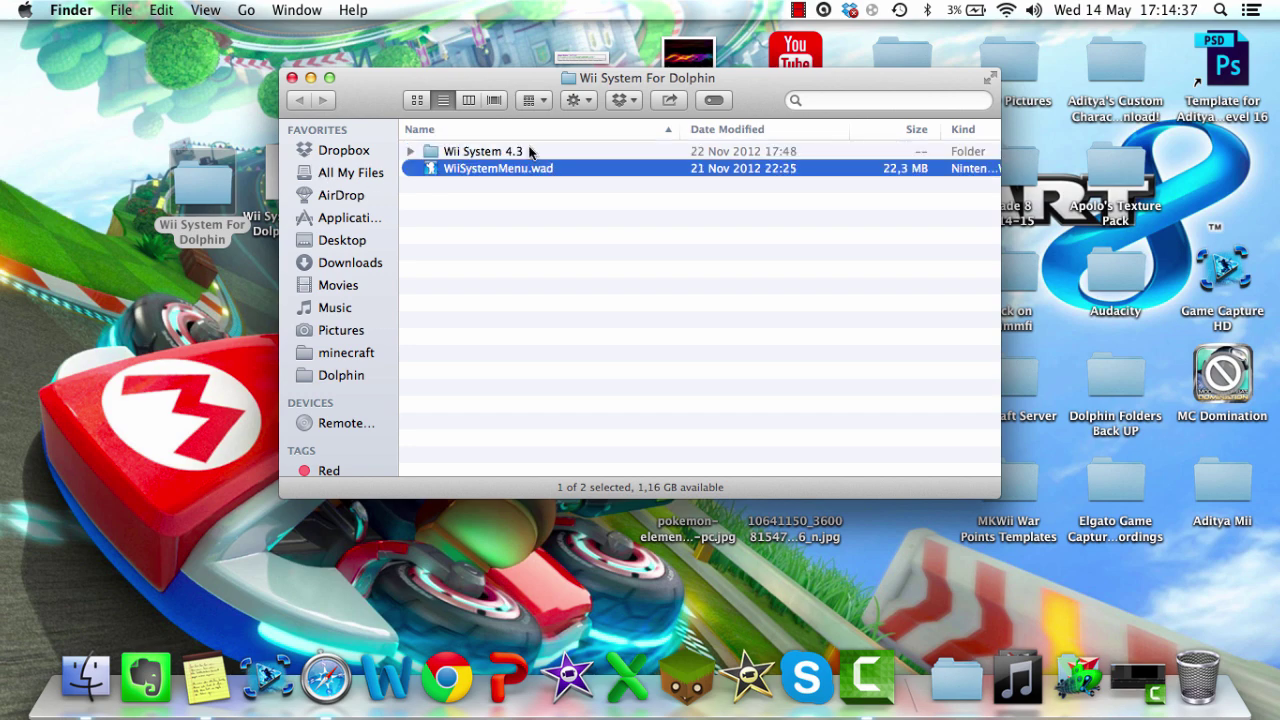
left_click_drag(490, 78, 692, 143)
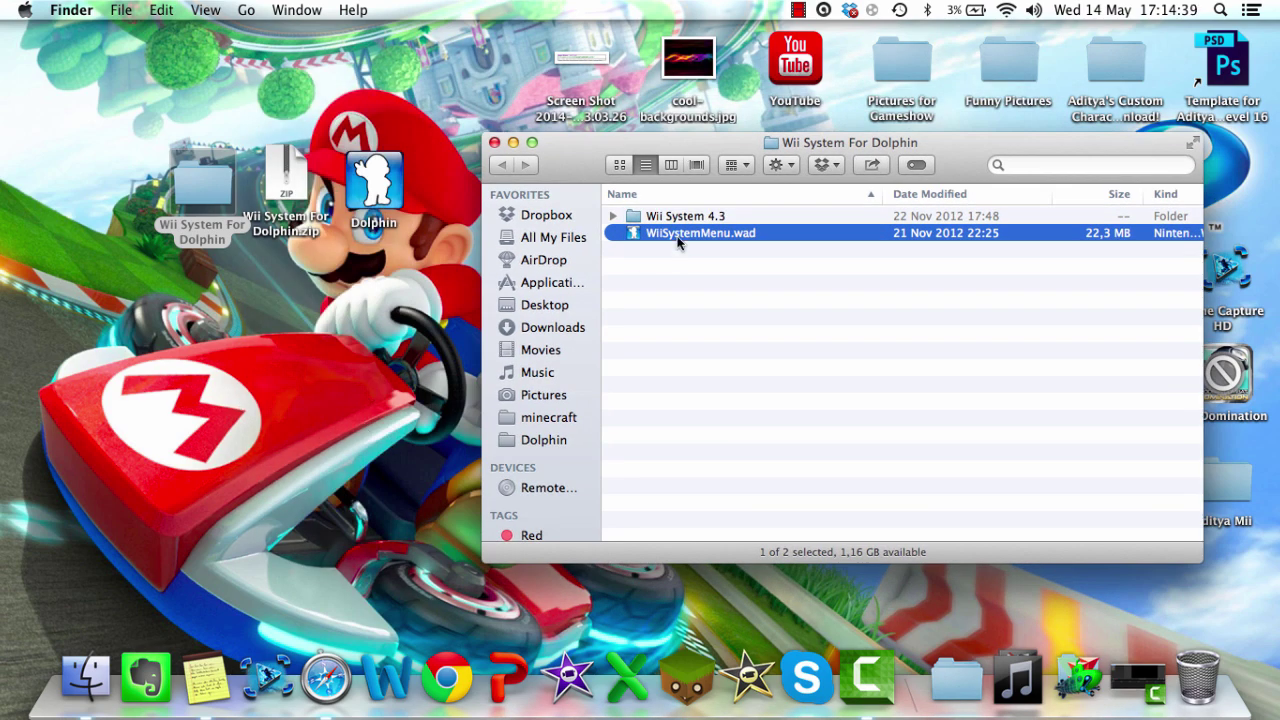
left_click(697, 328)
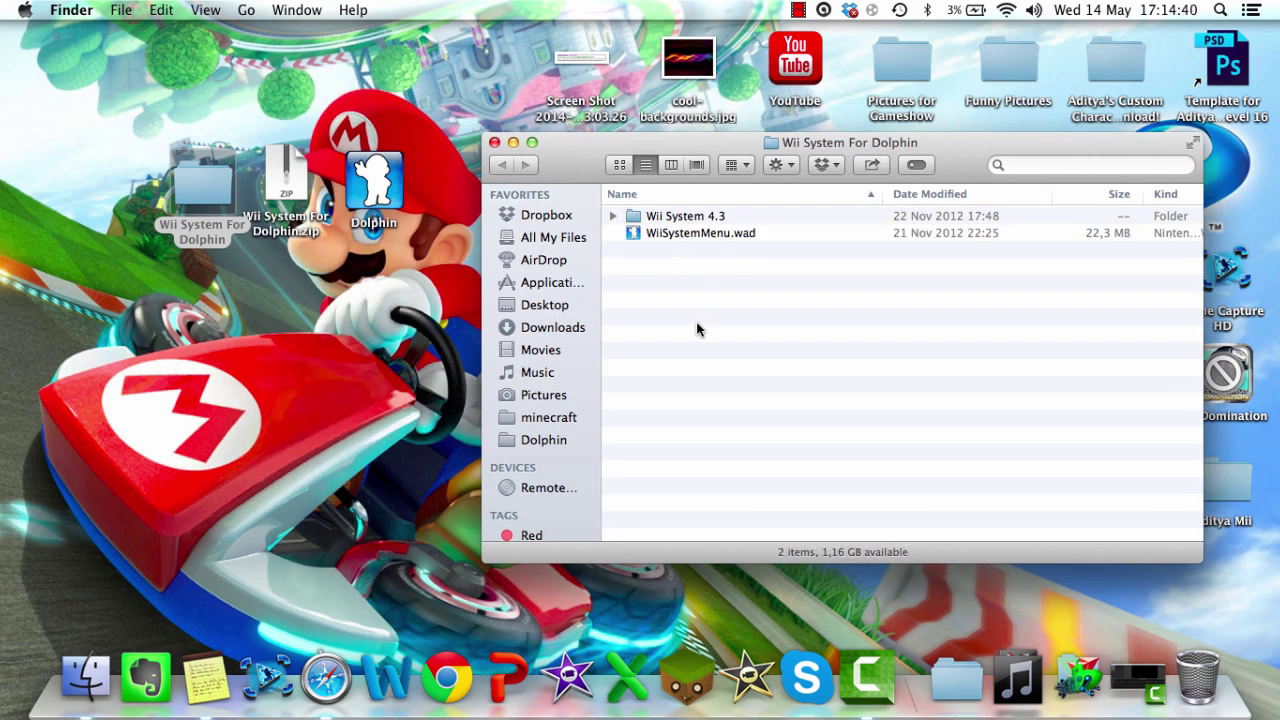
left_click(697, 235)
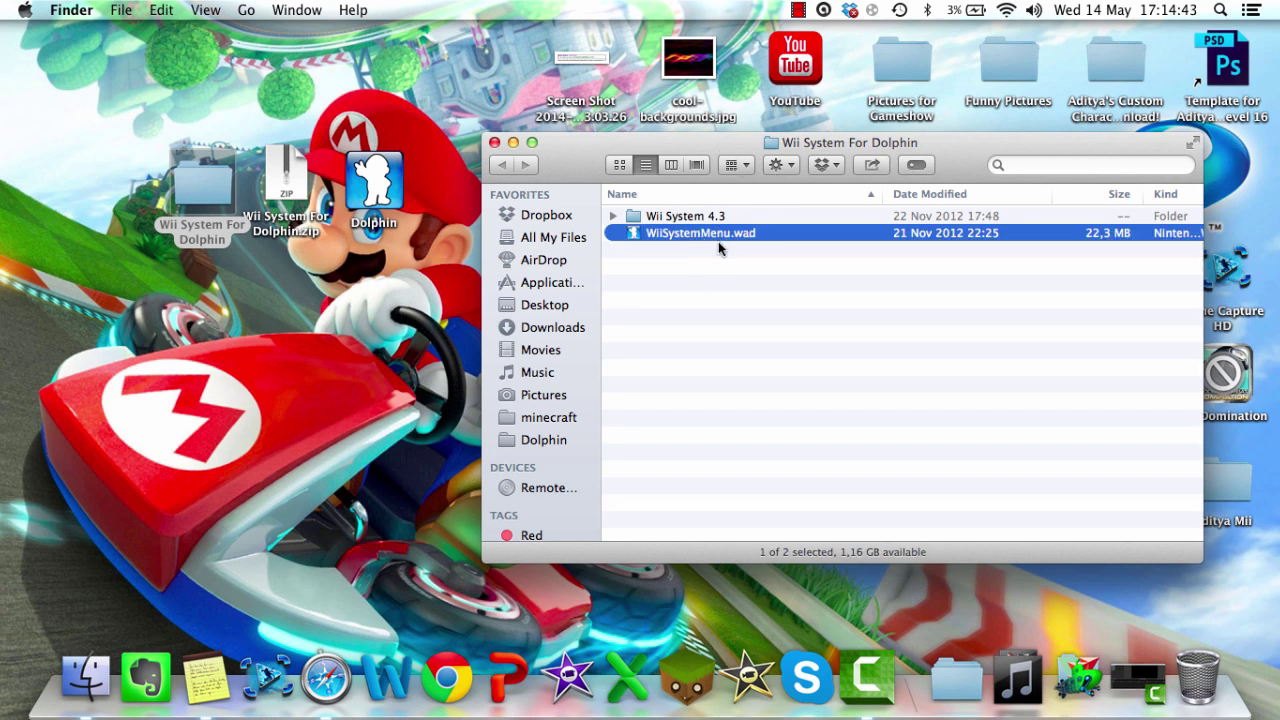
left_click_drag(711, 226, 236, 478)
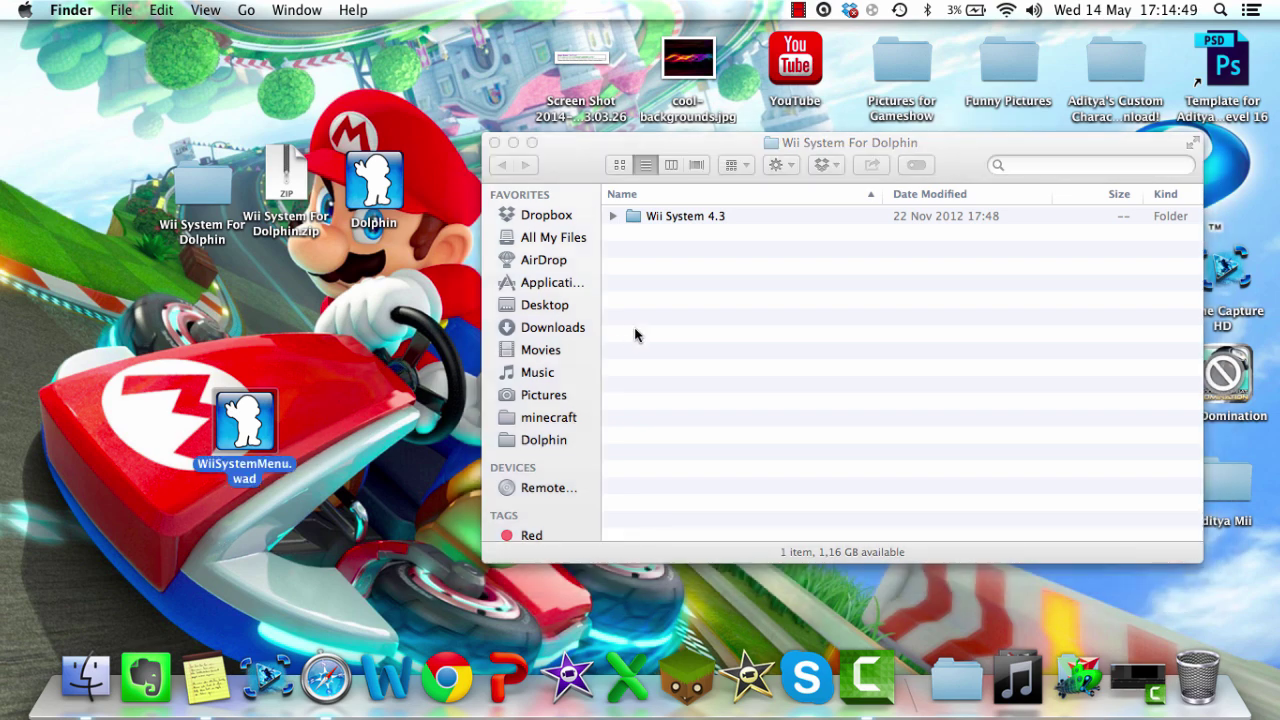
- Open a second Finder window, show the Movies folder in it and arrange it beside the Wii System For Dolphin window
left_click_drag(589, 162, 675, 52)
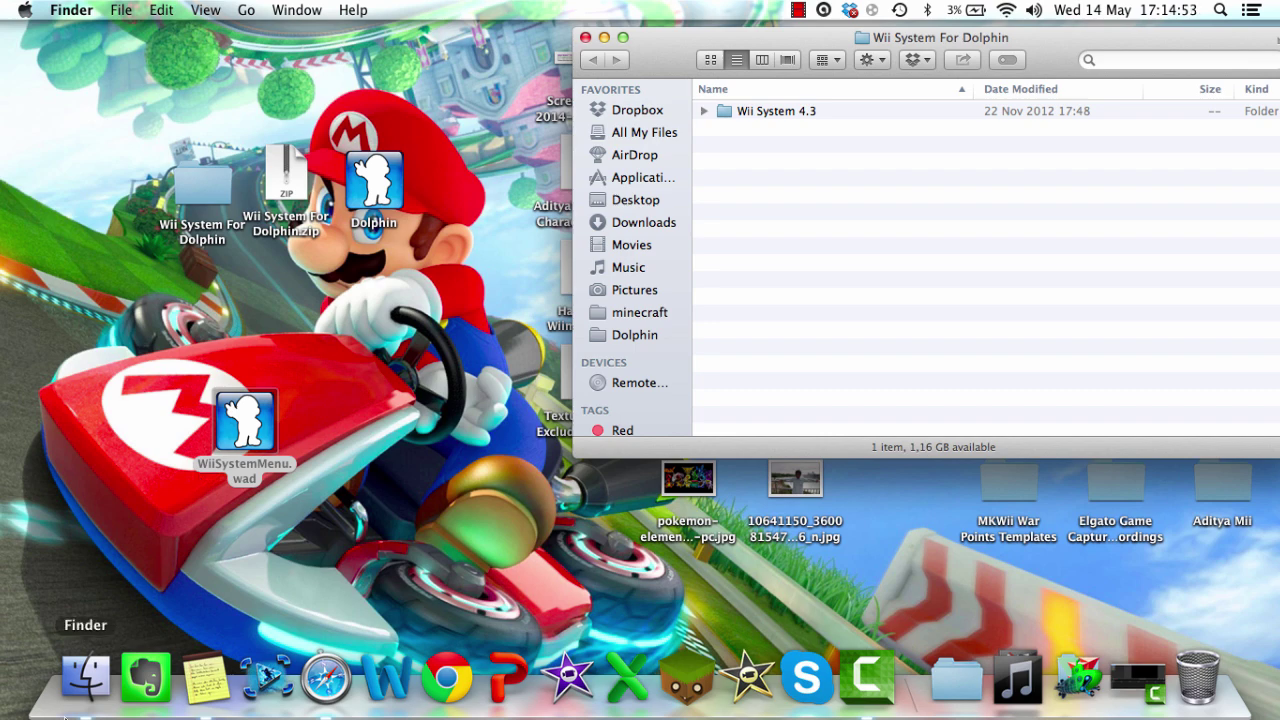
left_click_drag(675, 61, 815, 120)
left_click(1198, 676)
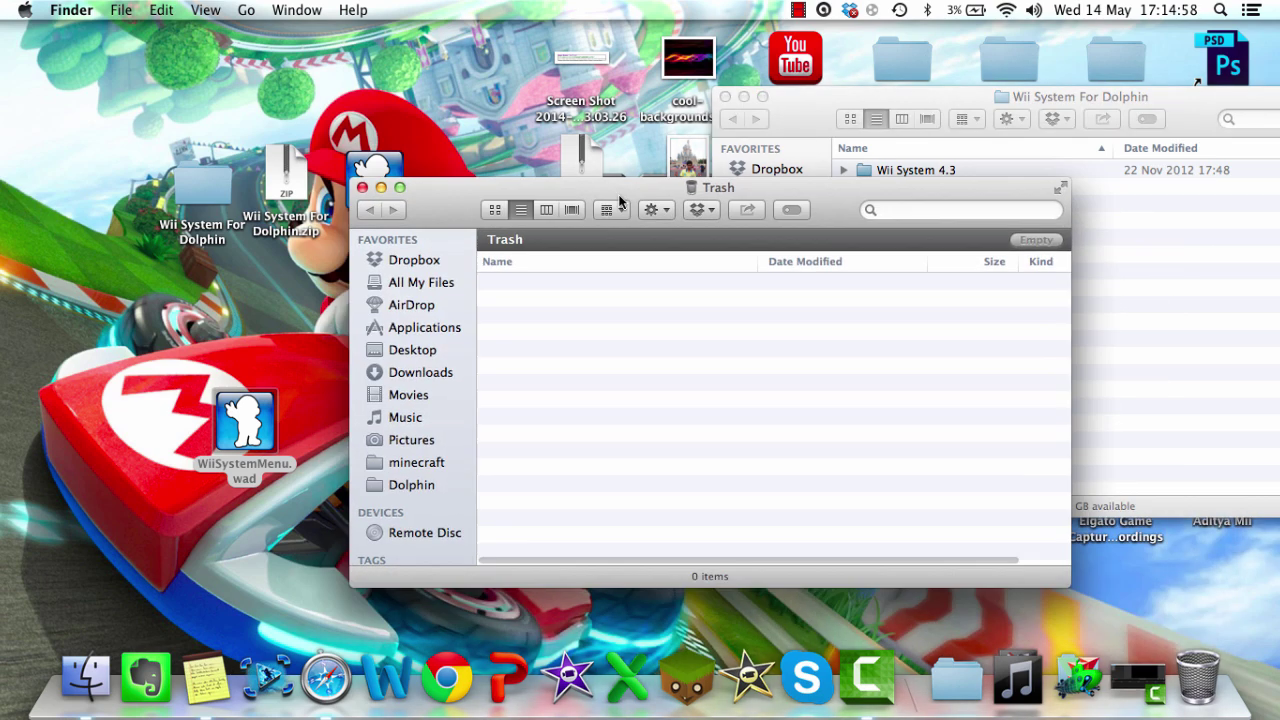
left_click_drag(620, 203, 152, 30)
left_click(137, 324)
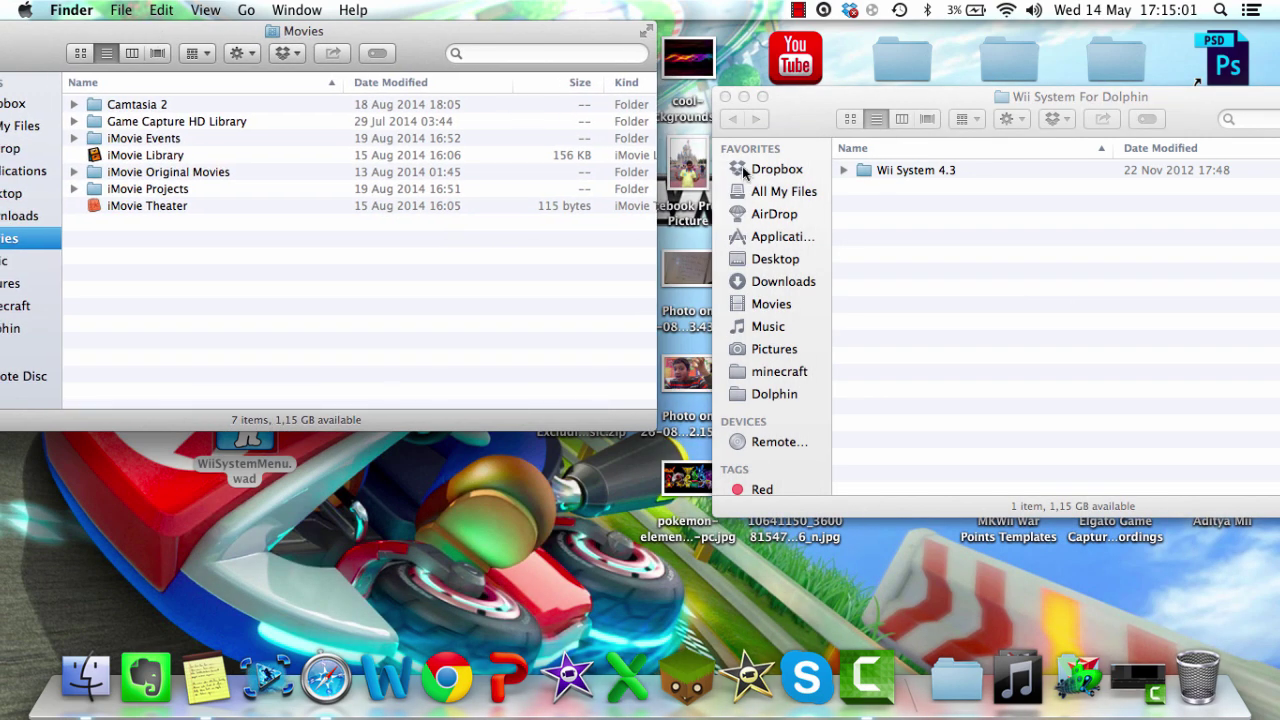
left_click_drag(815, 122, 818, 79)
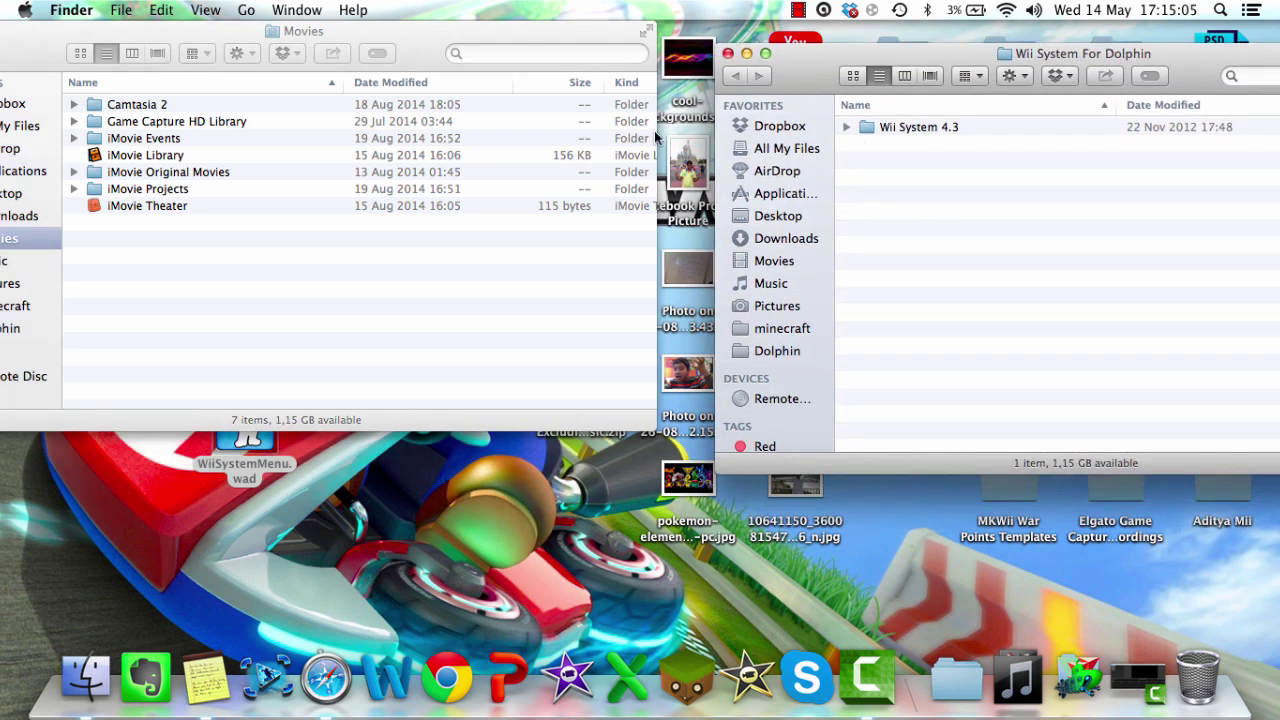
left_click_drag(245, 31, 425, 43)
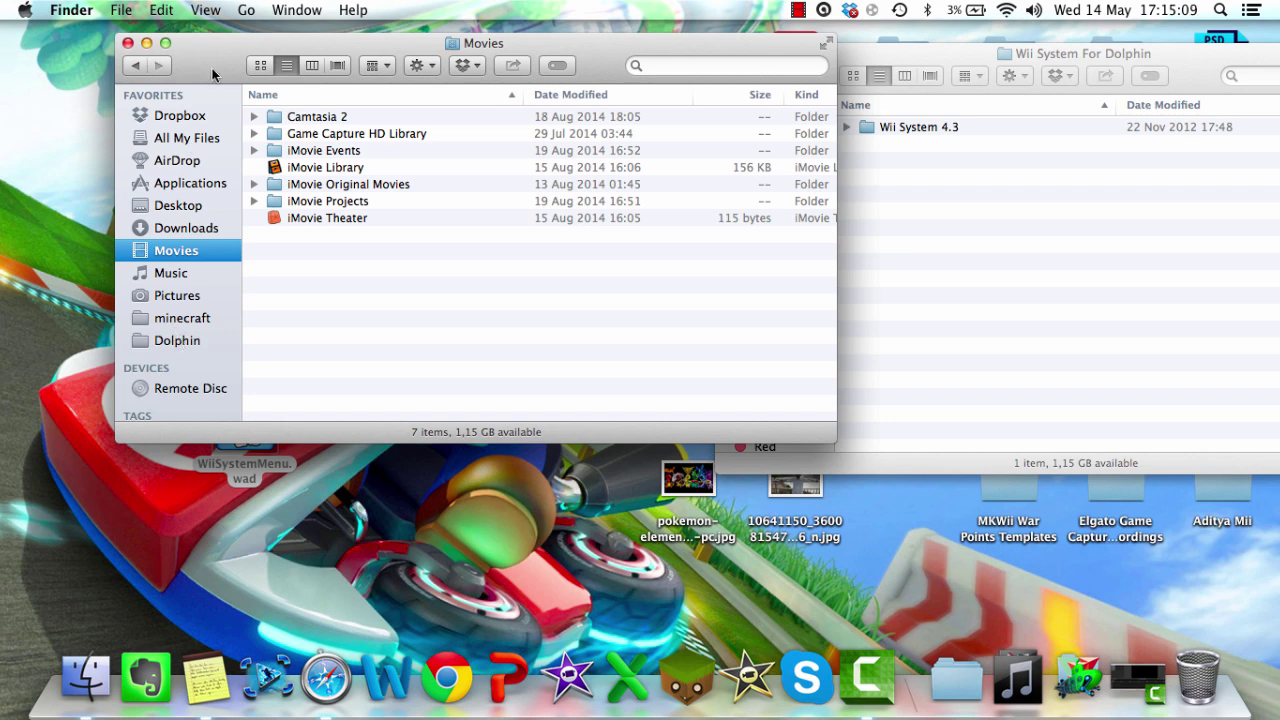
left_click_drag(212, 75, 154, 95)
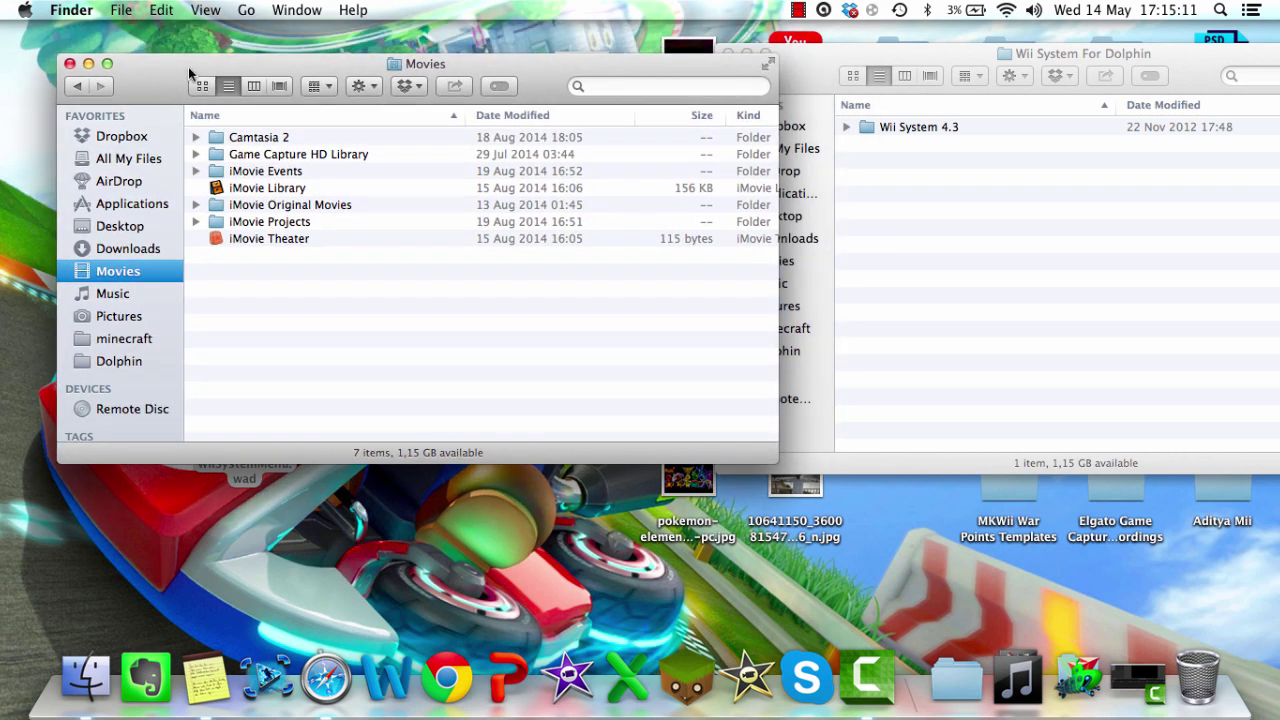
- Go to the hidden user Library folder in the second Finder window
left_click(245, 12)
key("alt")
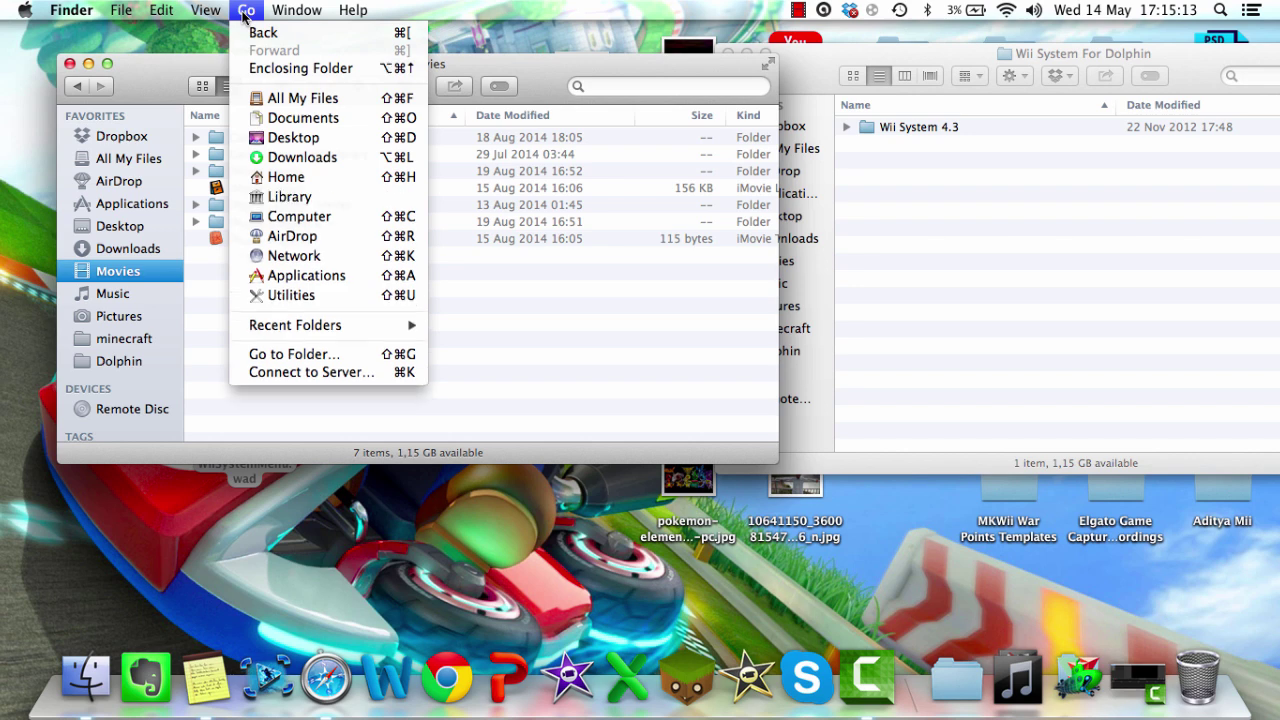
left_click(292, 198)
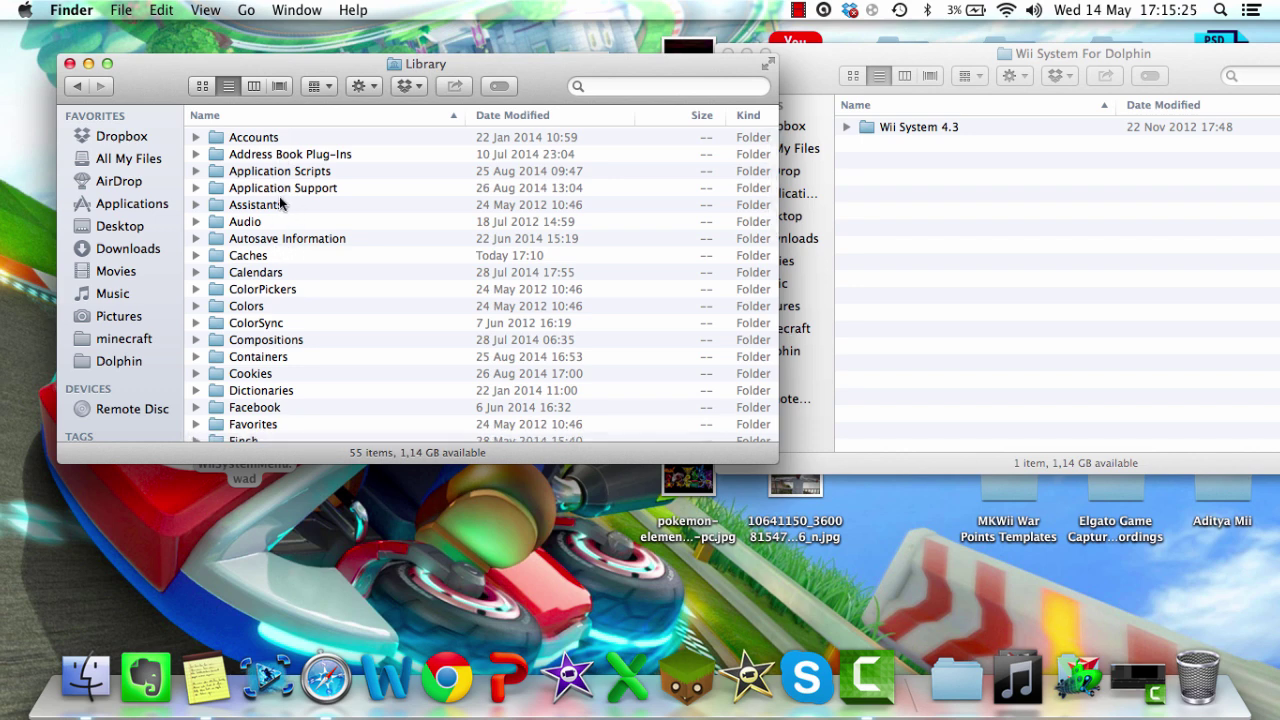
- Open the Dolphin folder inside Application Support in the Library
left_click(278, 190)
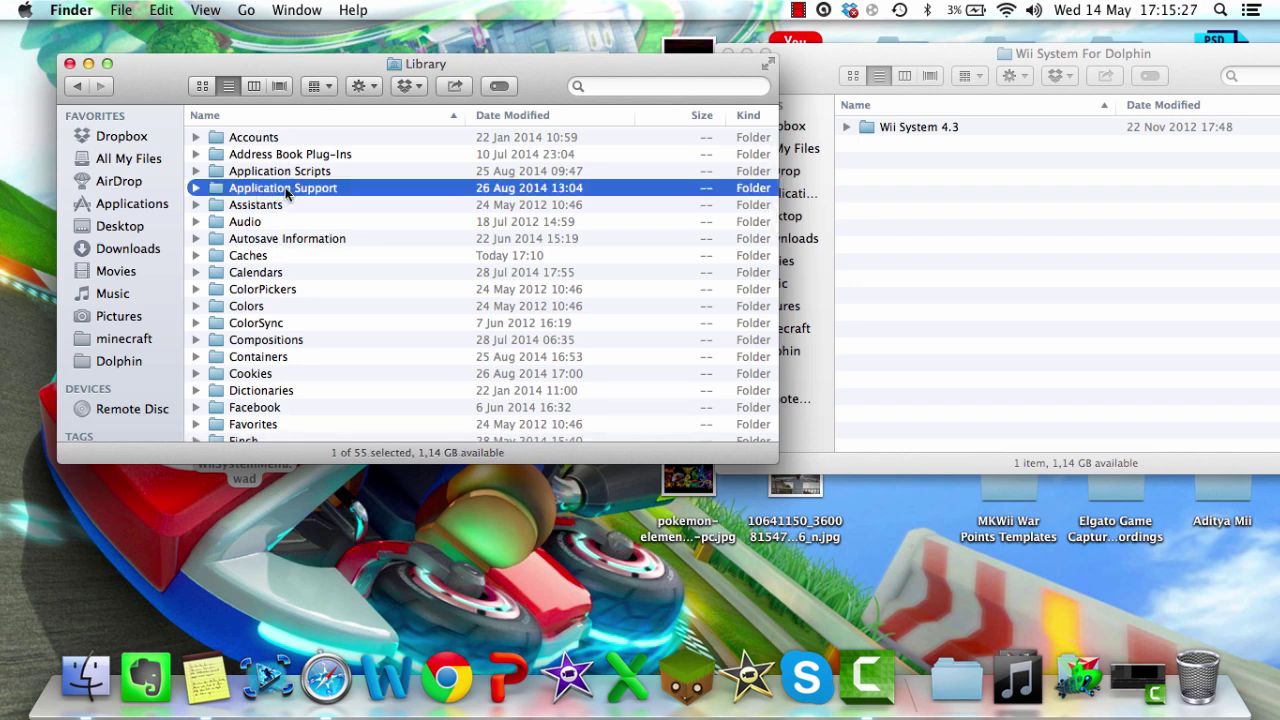
double_click(285, 187)
scroll(286, 275, "down", 3)
scroll(275, 240, "up", 1)
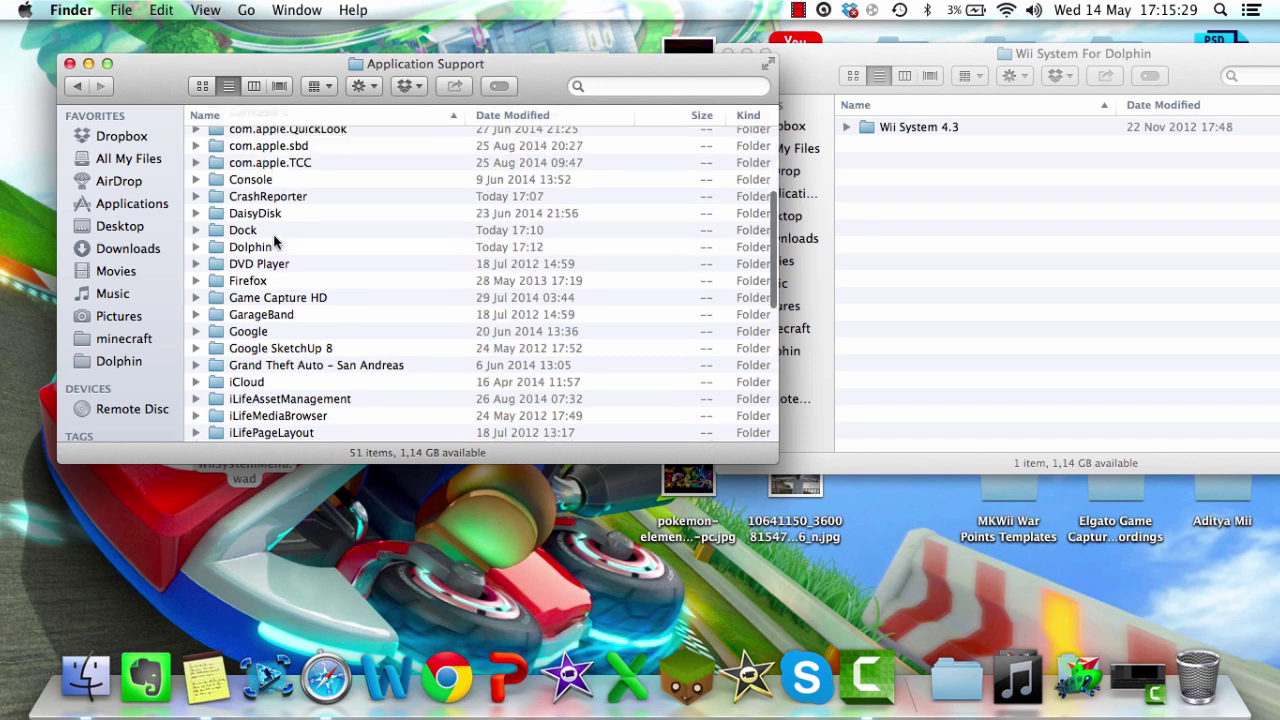
scroll(275, 240, "up", 3)
scroll(283, 291, "down", 3)
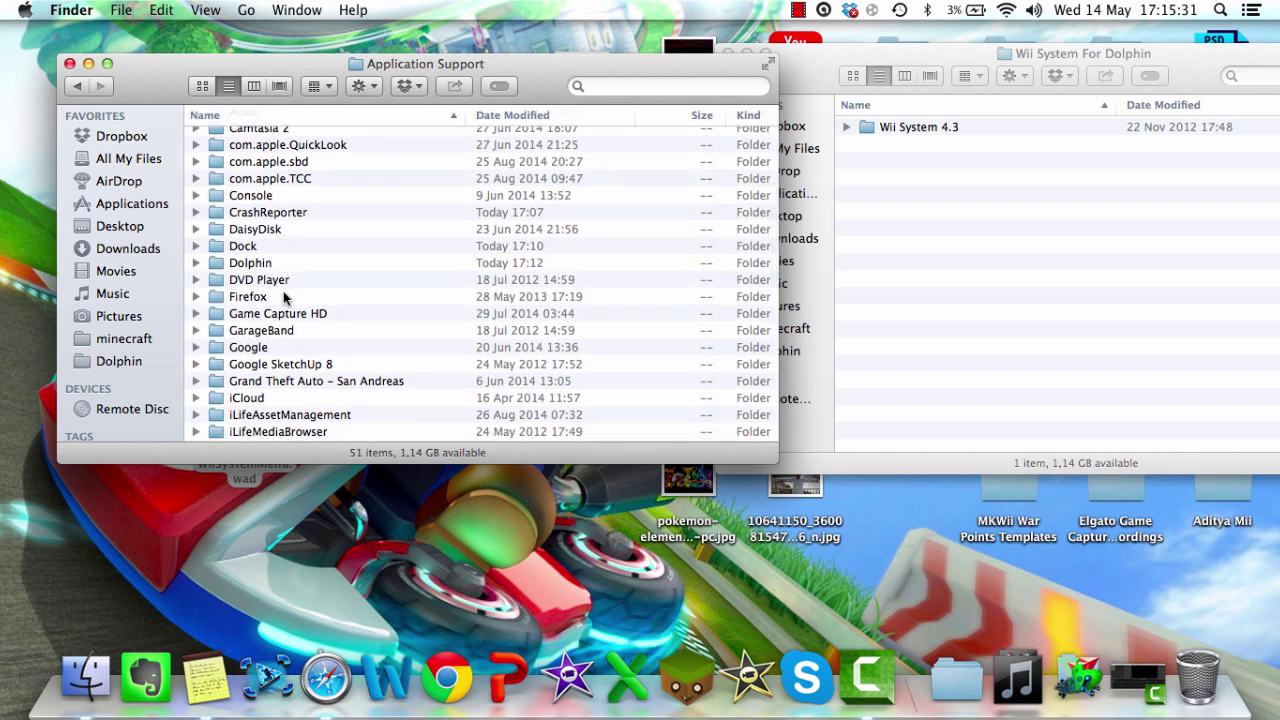
key("d")
left_click(248, 263)
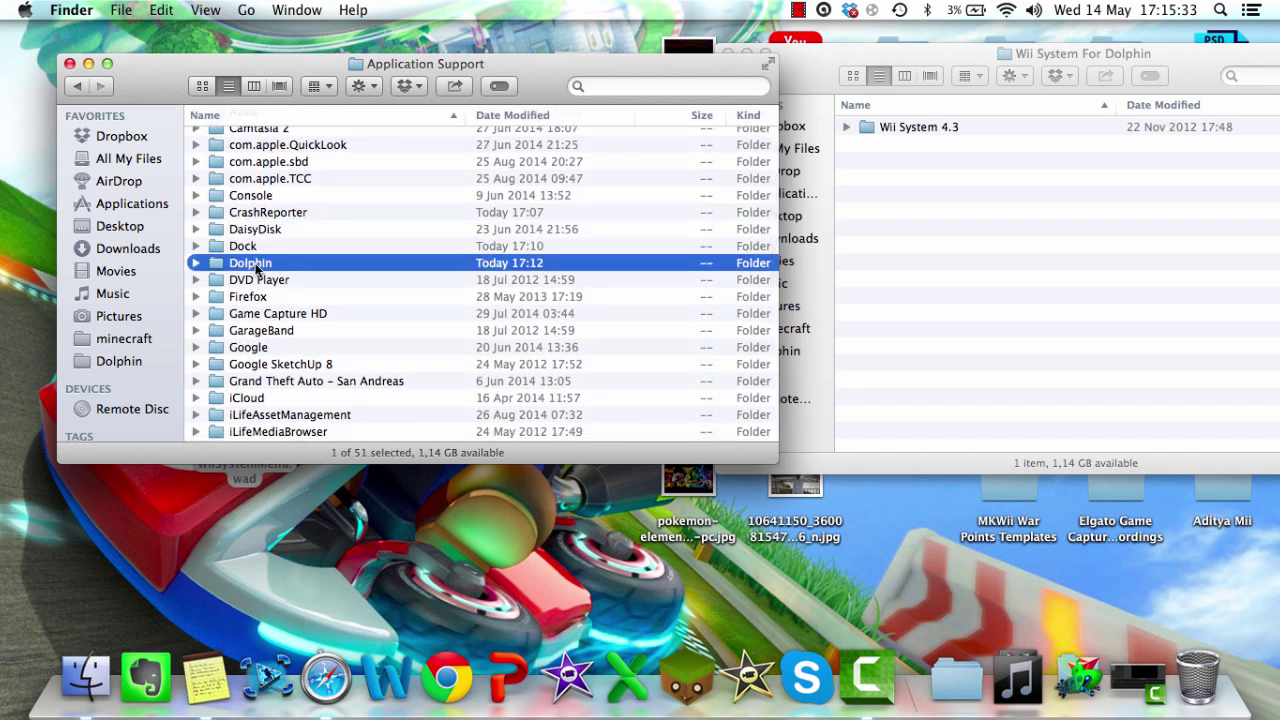
double_click(256, 265)
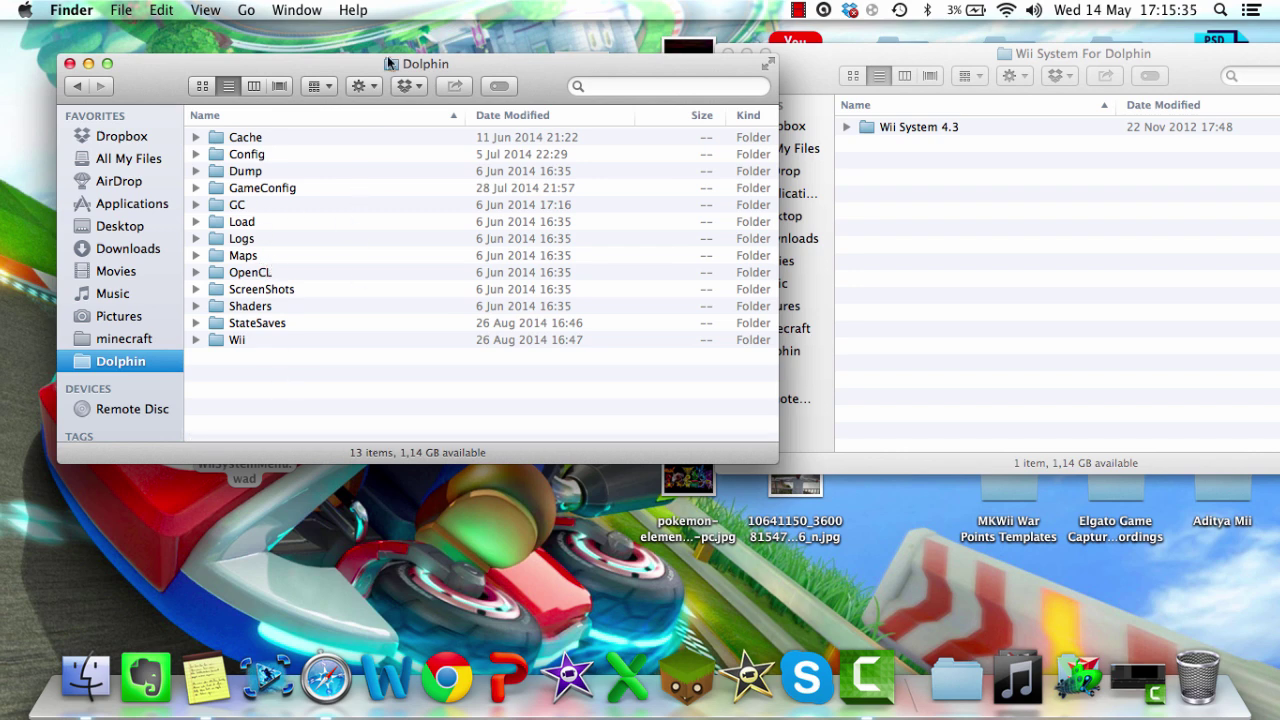
- Open the Wii System 4.3 folder in one Finder window and the Wii folder inside the Dolphin folder in the other
left_click_drag(388, 62, 256, 70)
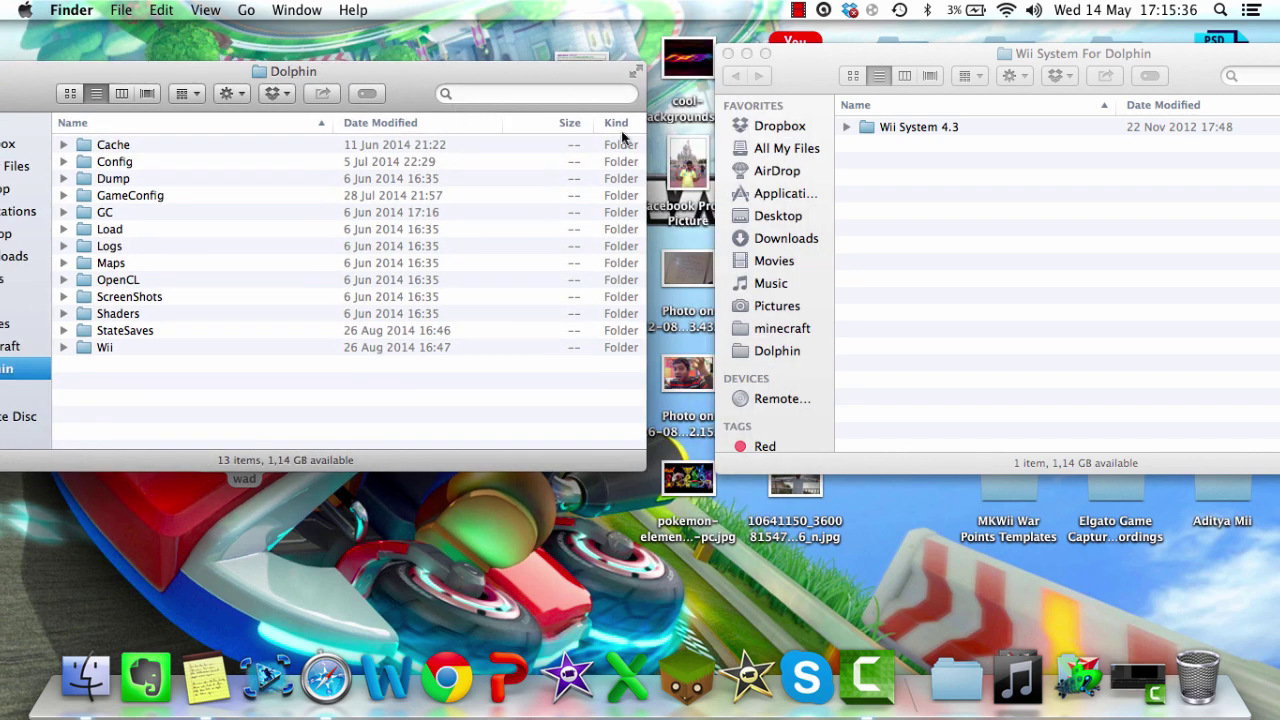
double_click(918, 132)
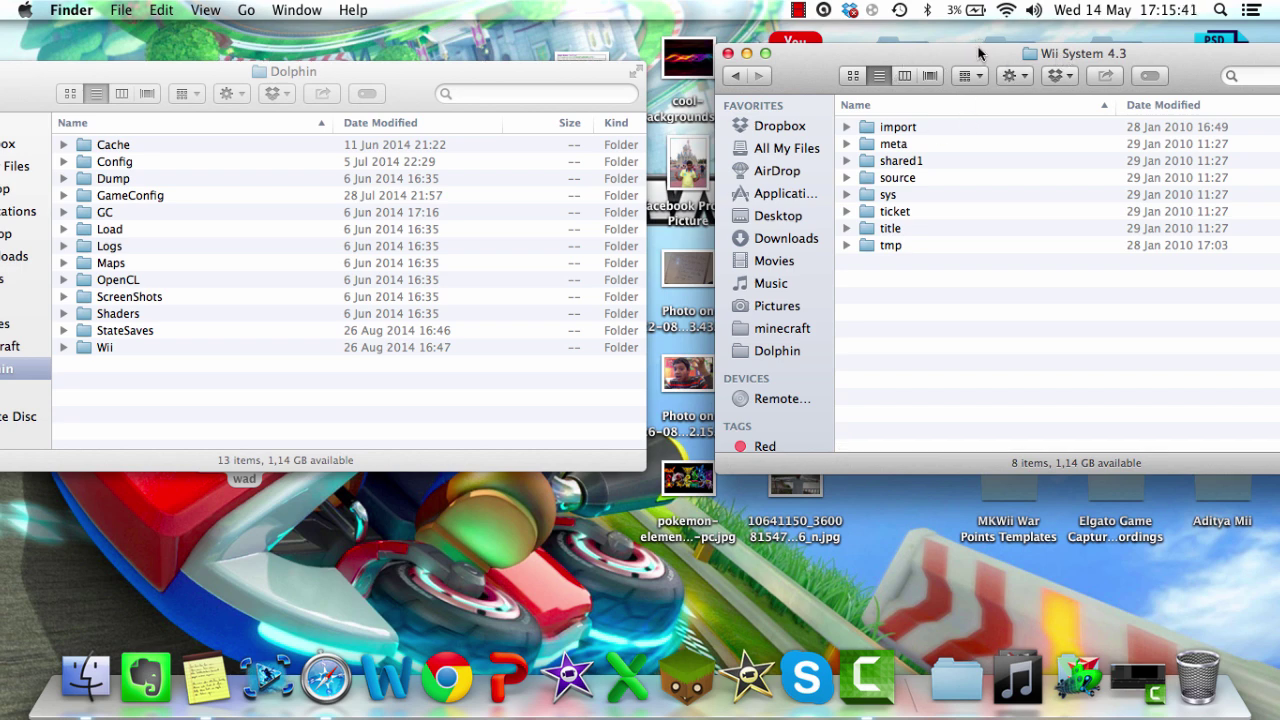
left_click(136, 371)
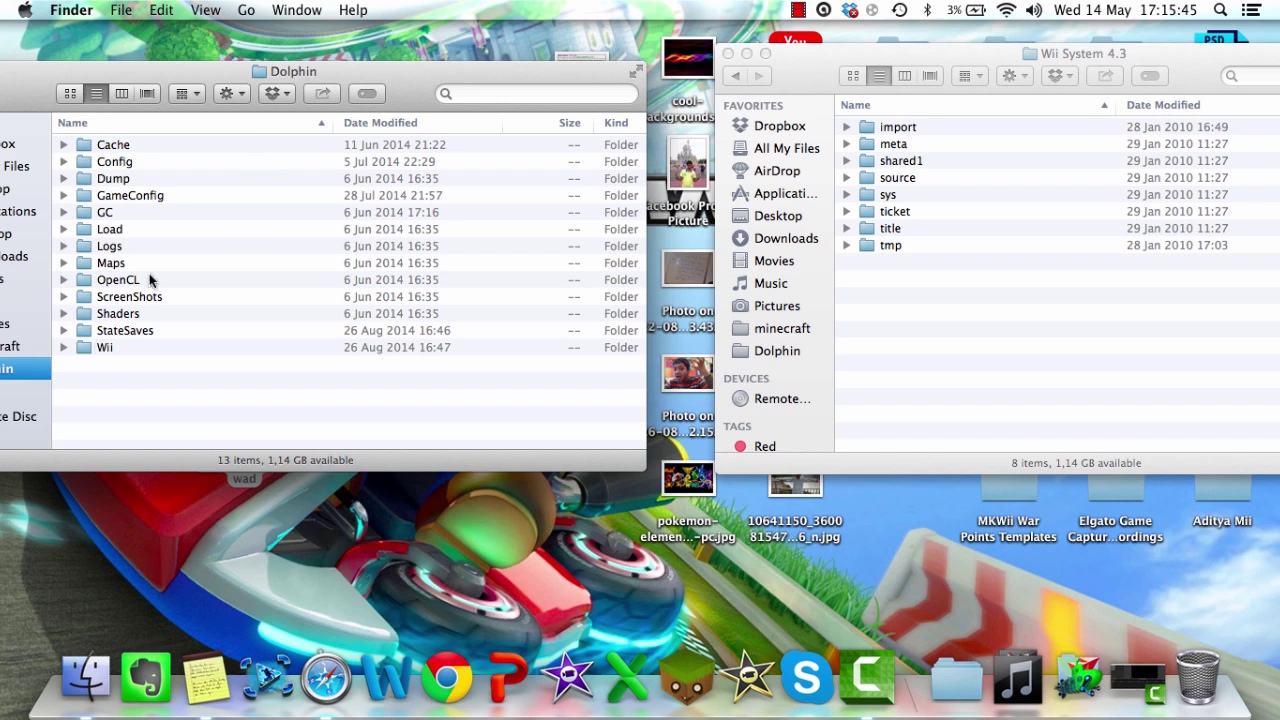
double_click(104, 347)
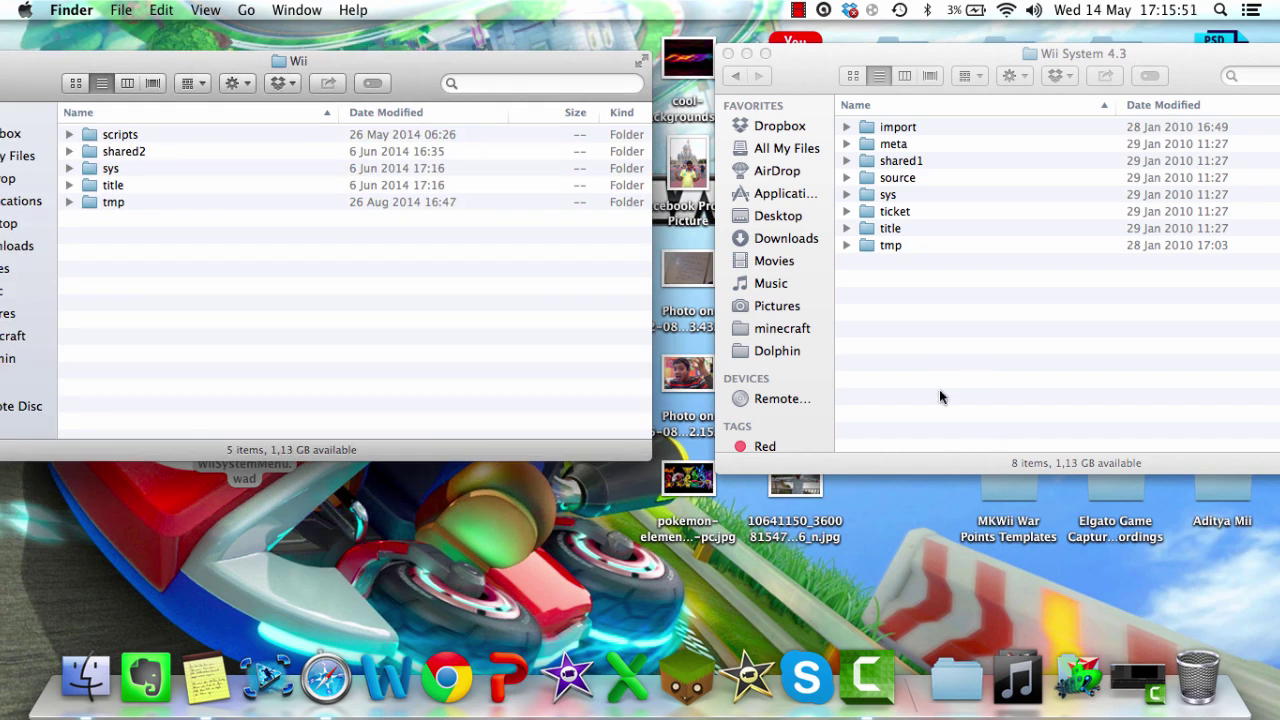
- Move all the folders from Wii System 4.3 into the Wii folder, without replacing the ones that already exist there
left_click_drag(921, 319, 913, 127)
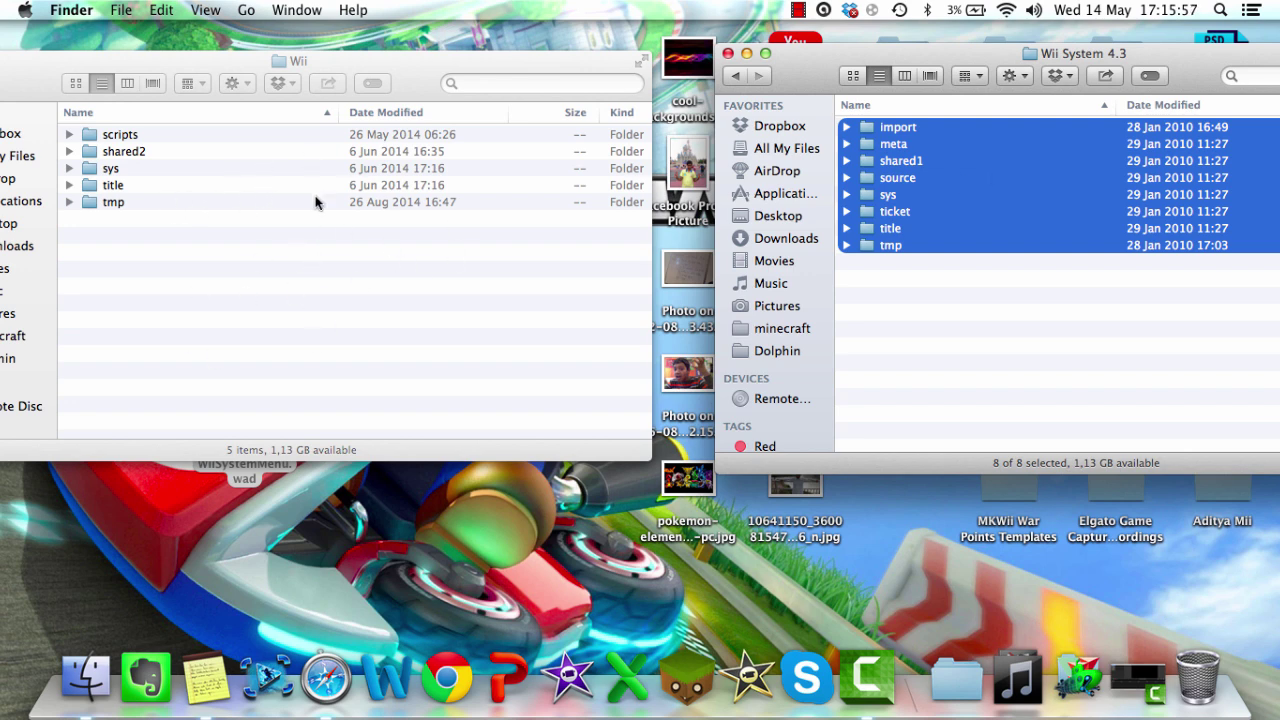
left_click(291, 58)
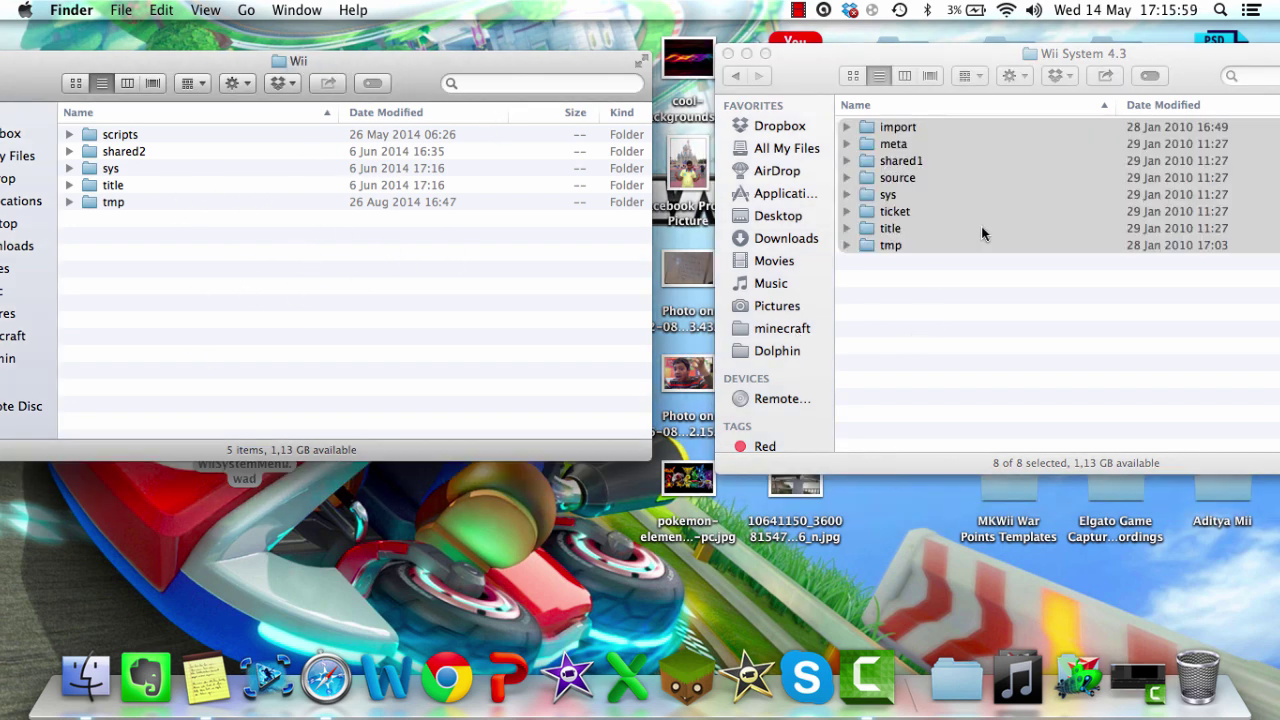
left_click_drag(955, 337, 423, 300)
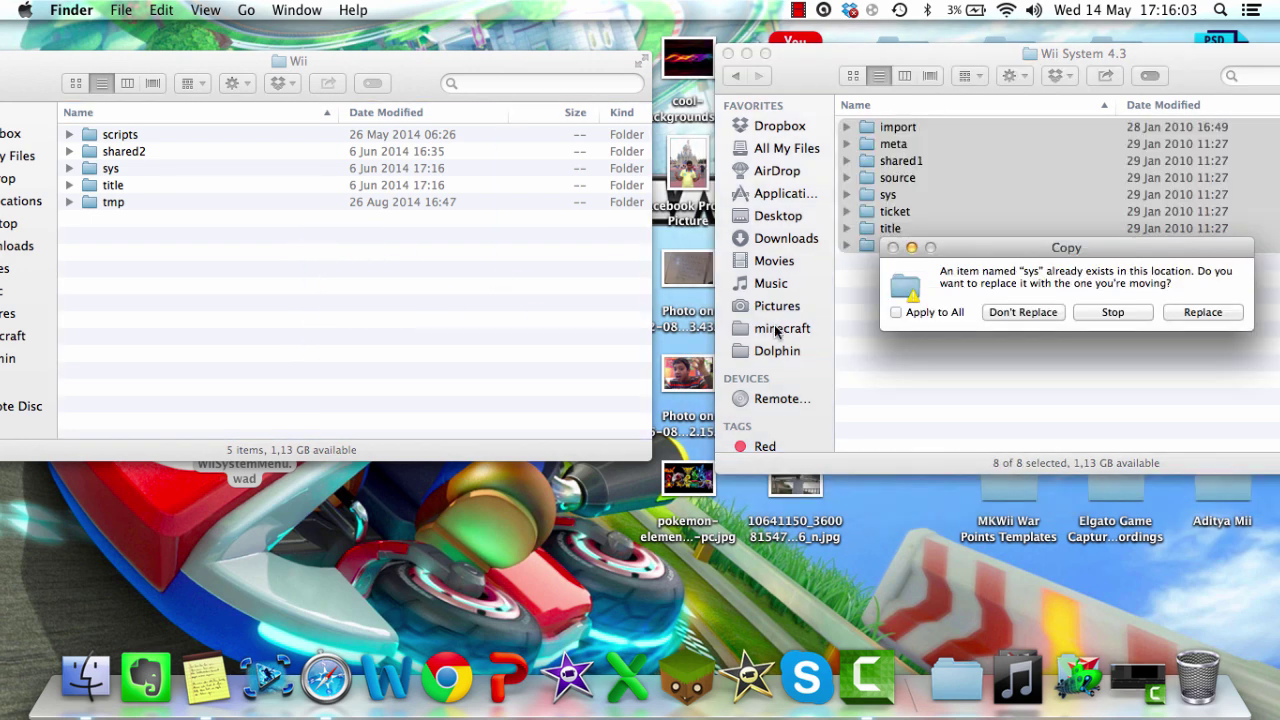
left_click(1115, 313)
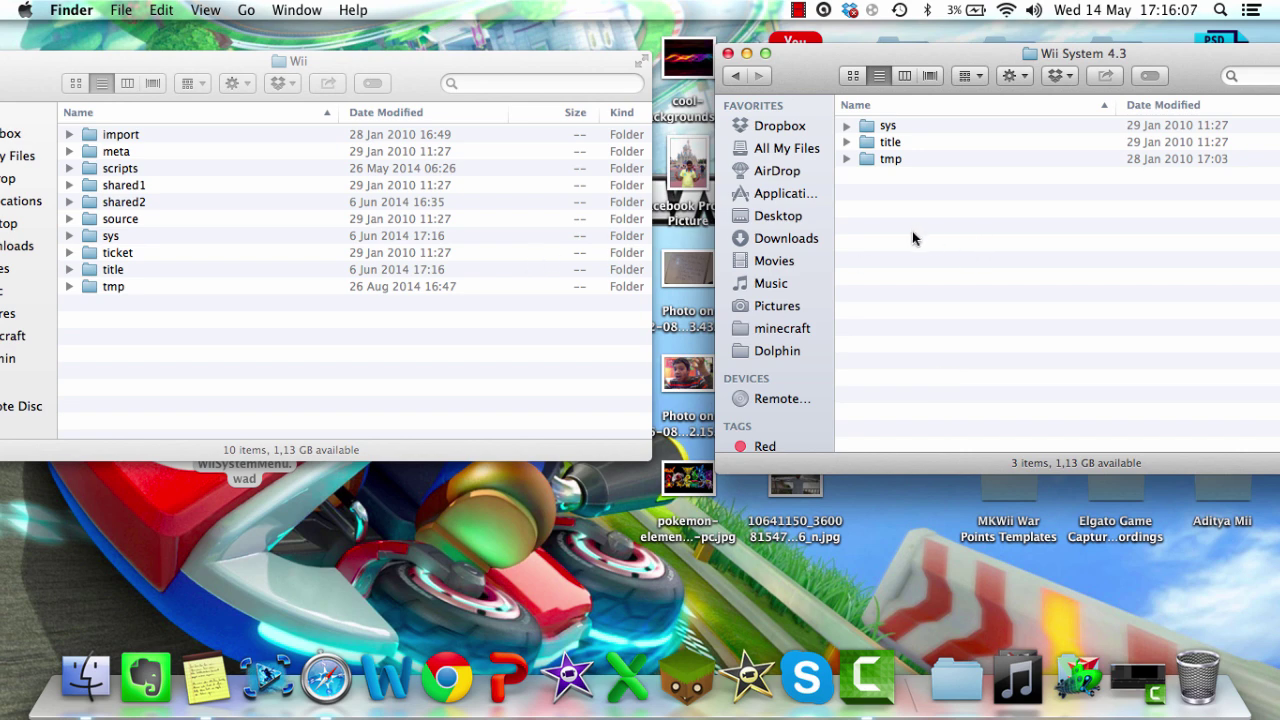
- Move the sys, title and tmp folders into the Wii folder, replacing all existing items, and close the Wii System 4.3 window
left_click_drag(907, 227, 548, 207)
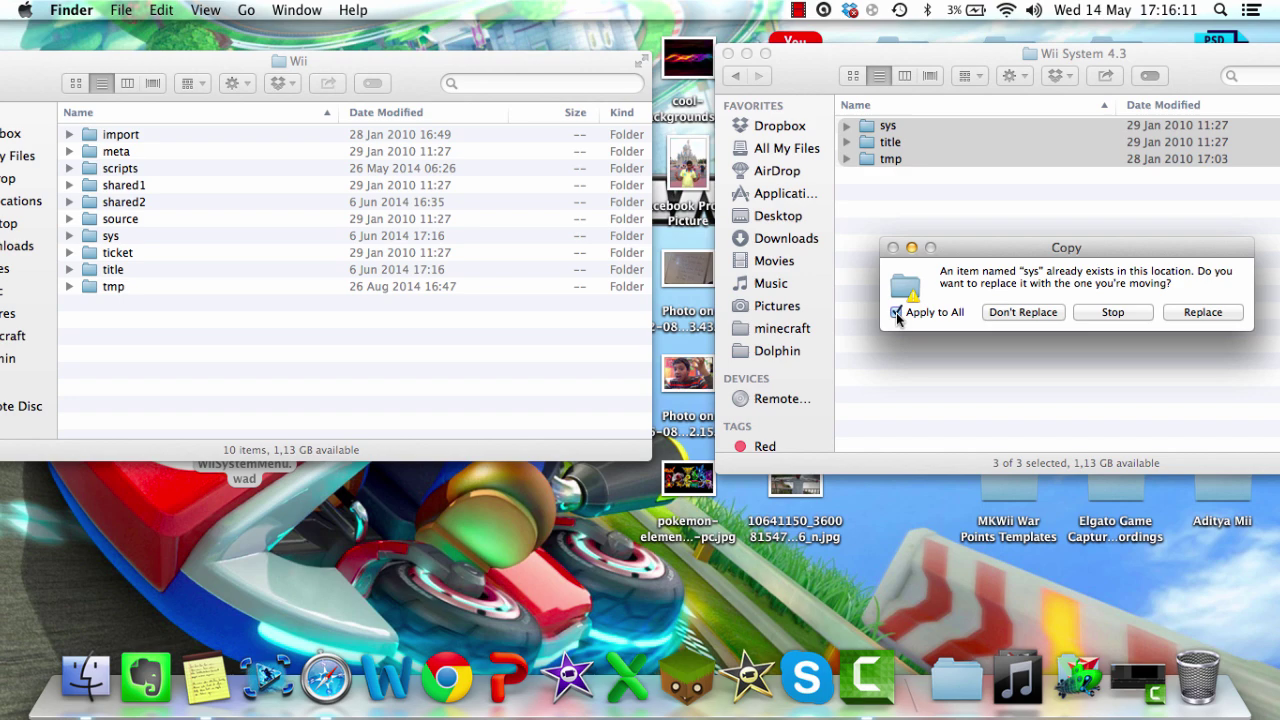
left_click(1205, 316)
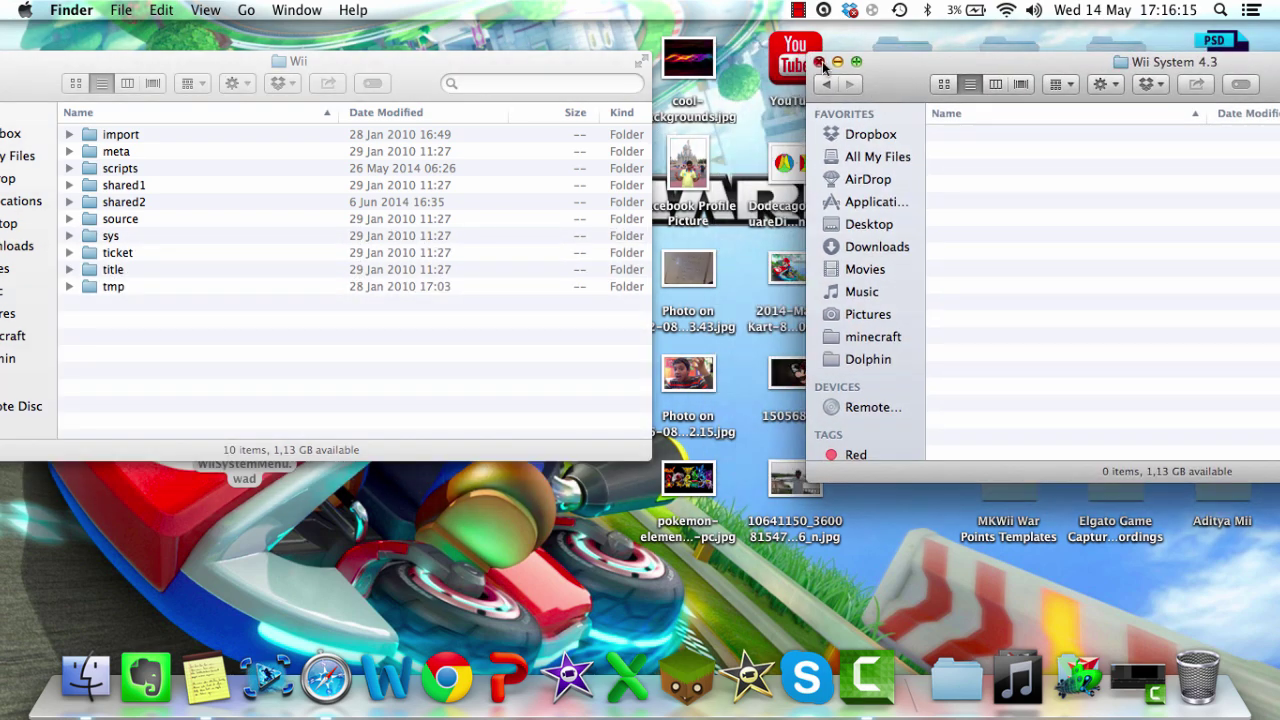
key("super+w")
- Close the remaining Finder window after returning to the Dolphin folder, and launch the Dolphin emulator from the desktop
left_click_drag(414, 61, 583, 104)
left_click(123, 133)
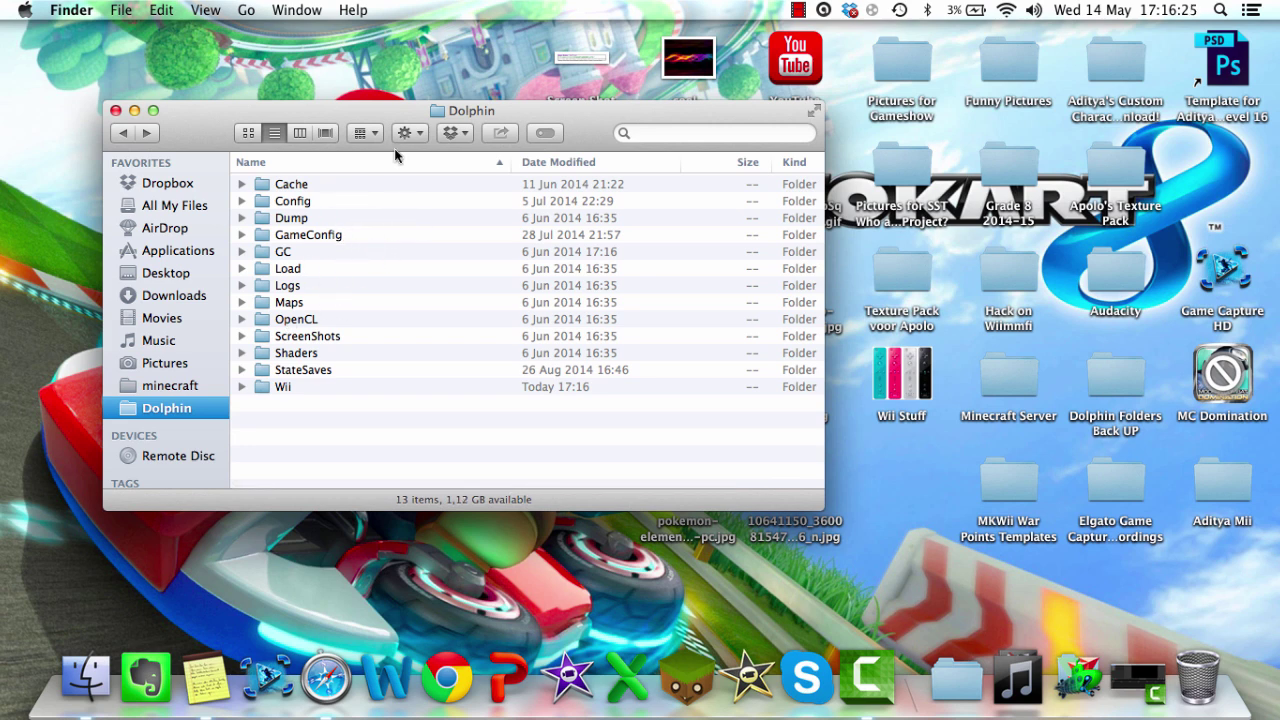
left_click_drag(272, 407, 291, 195)
left_click(306, 481)
left_click(116, 111)
double_click(394, 216)
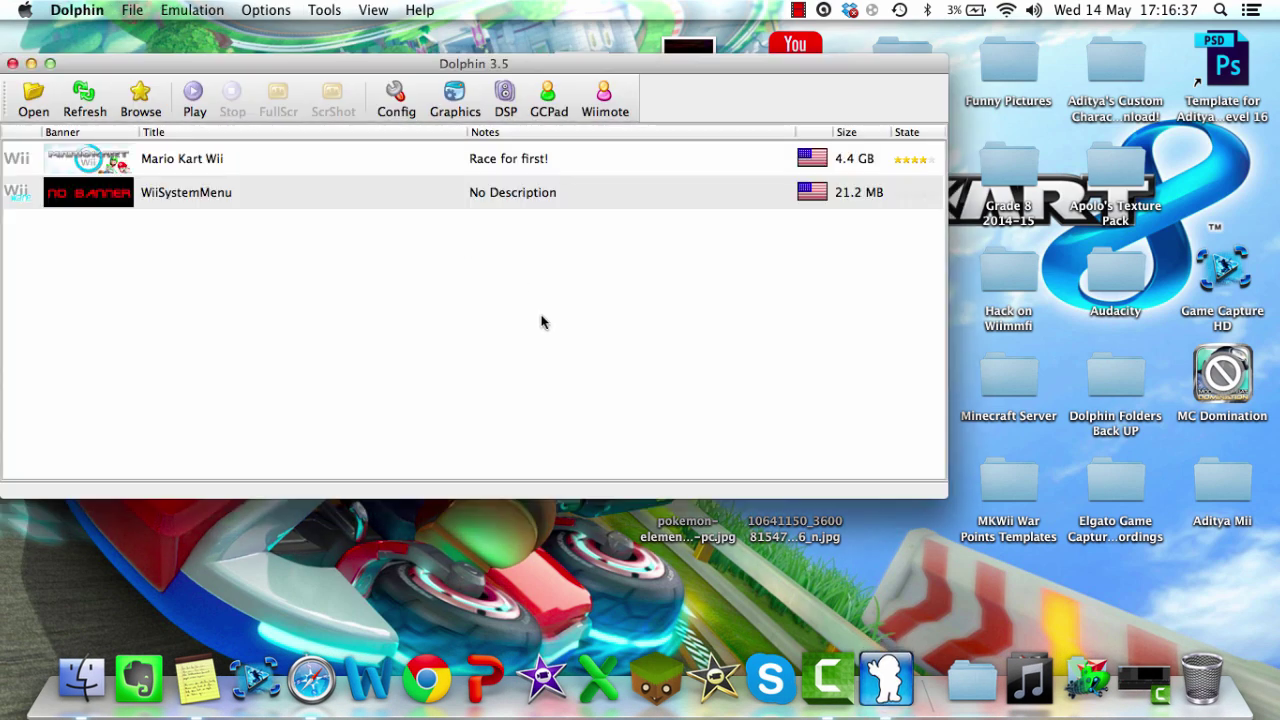
left_click(207, 195)
left_click(380, 302)
left_click(381, 197)
left_click(351, 282)
- Install the WiiSystemMenu.wad file from the desktop as a Wii WAD in Dolphin
left_click(325, 10)
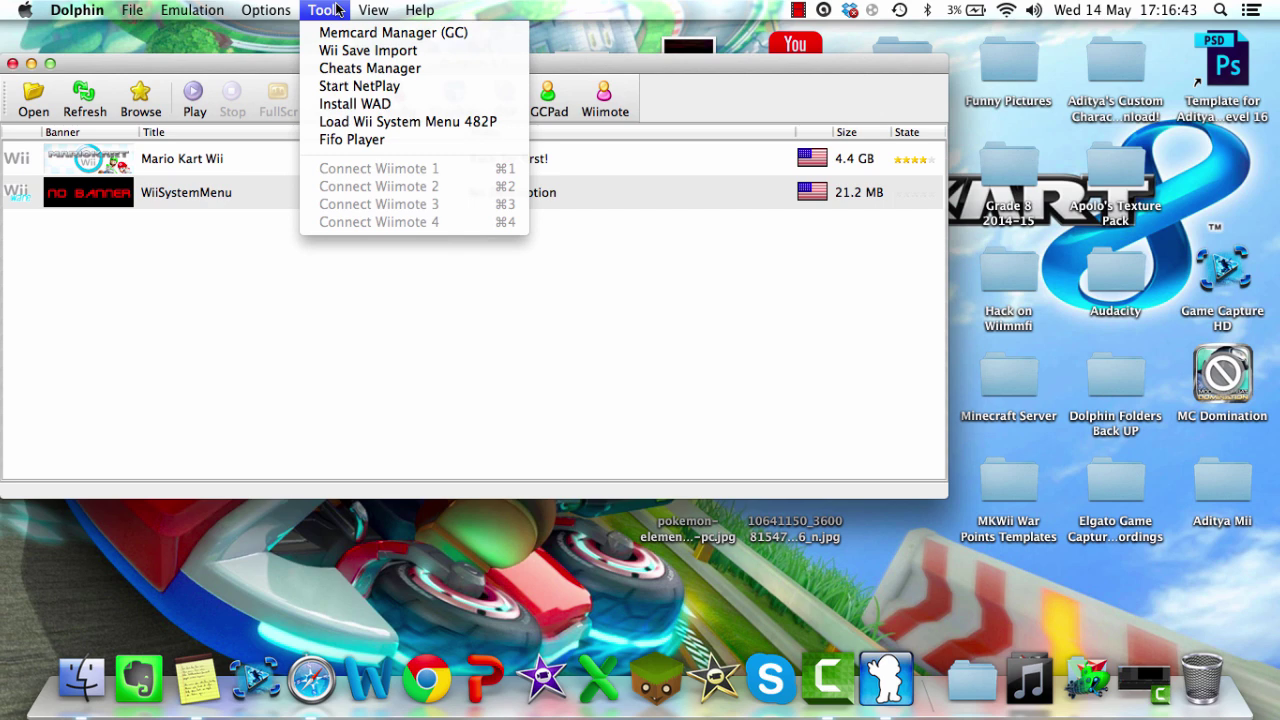
left_click(360, 105)
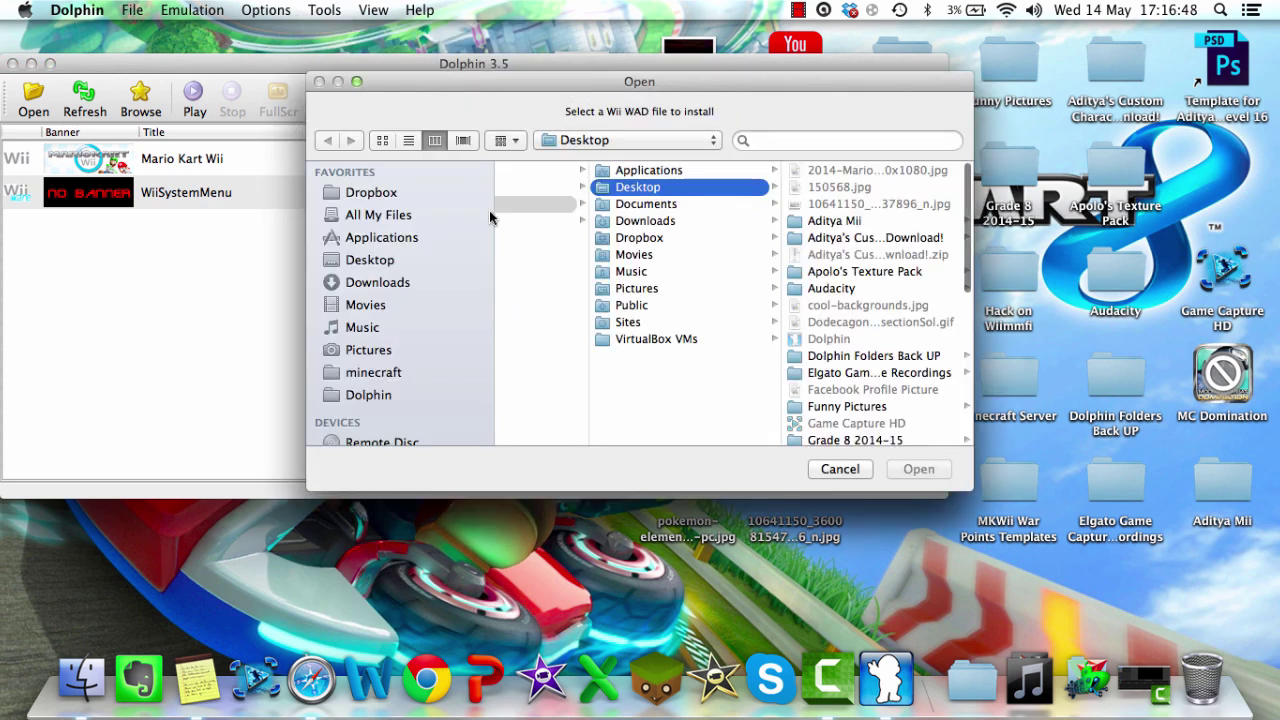
left_click(372, 258)
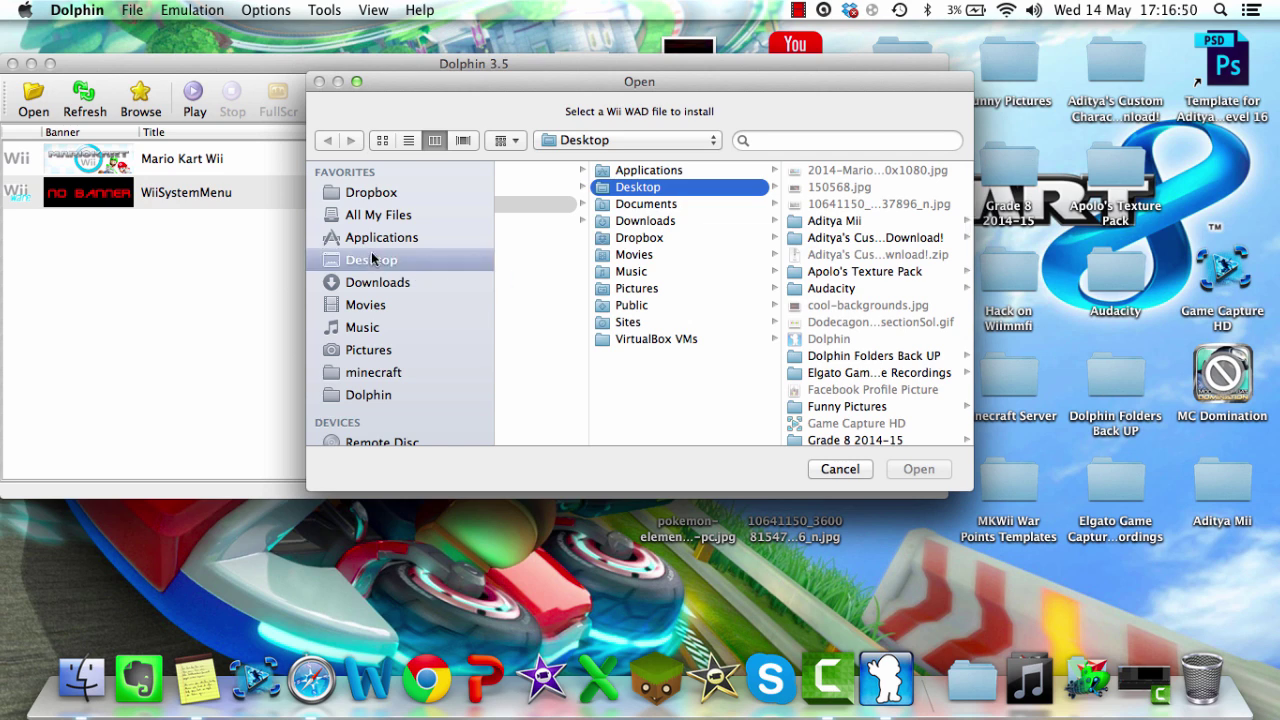
scroll(878, 327, "down", 10)
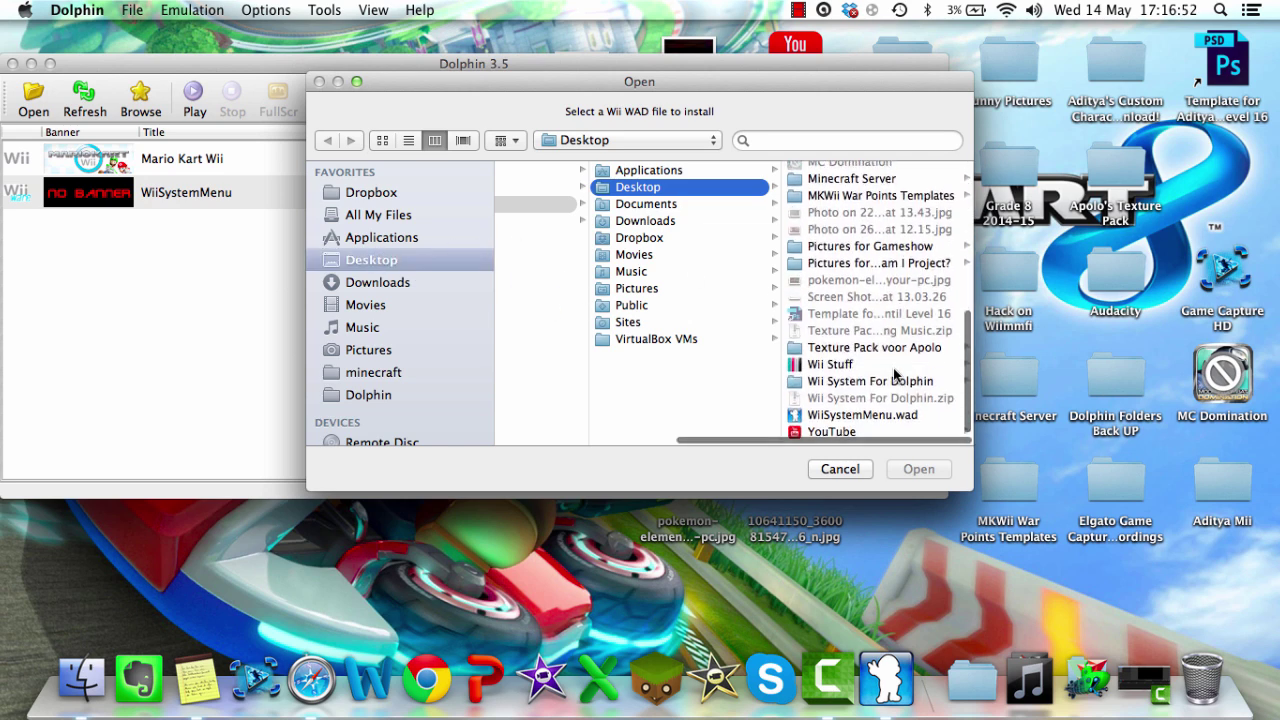
left_click(837, 423)
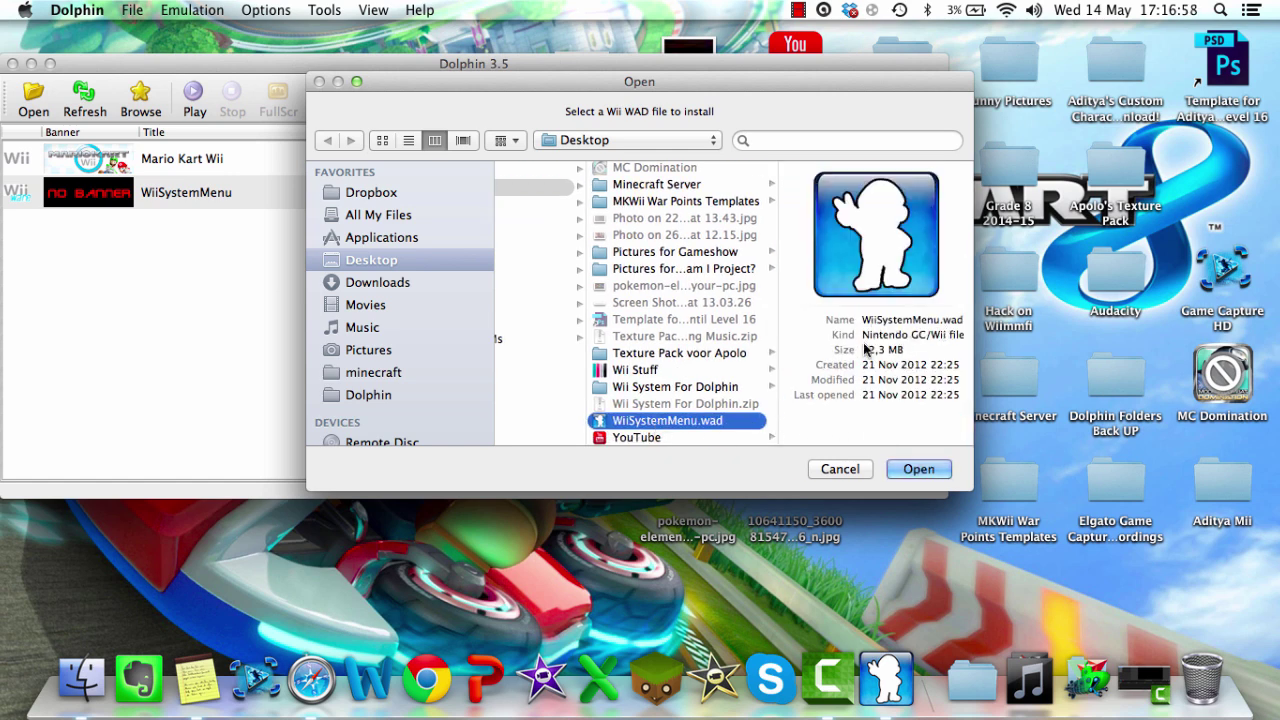
left_click(903, 469)
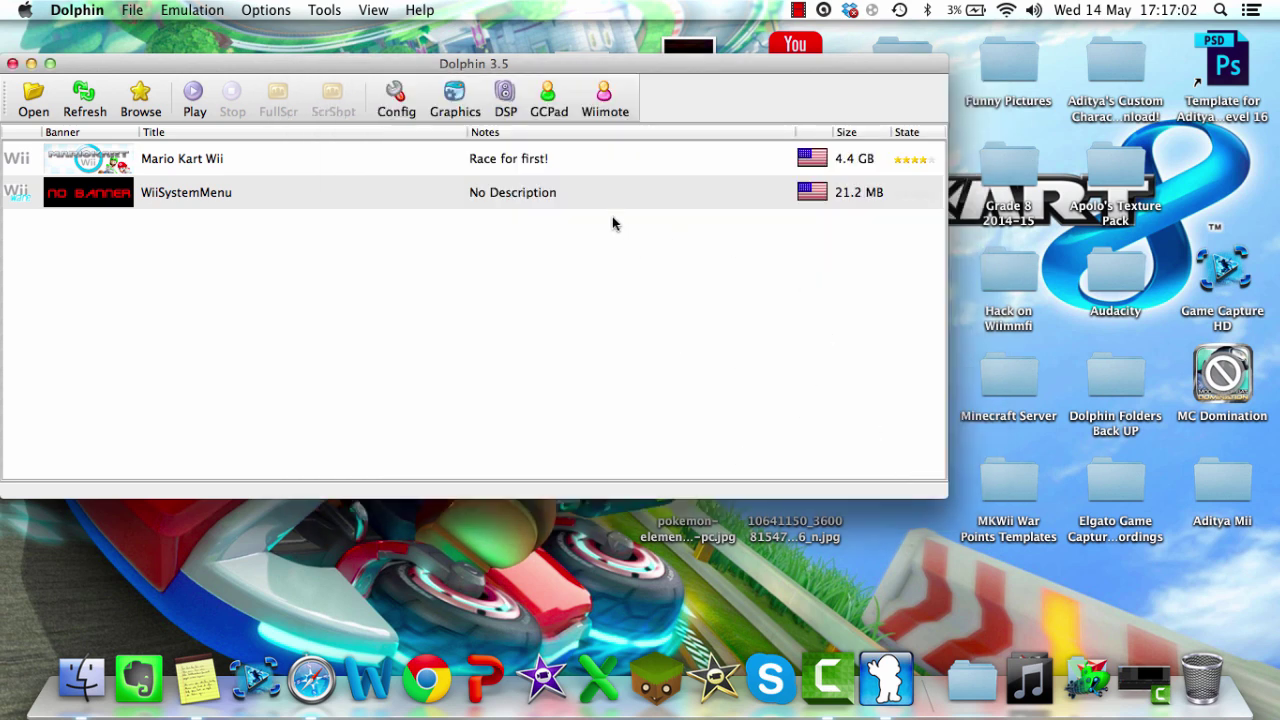
left_click(598, 192)
left_click(600, 317)
left_click(353, 205)
left_click(618, 247)
left_click(573, 198)
left_click(450, 270)
- Start WiiSystemMenu from the game list and show it full screen
double_click(560, 194)
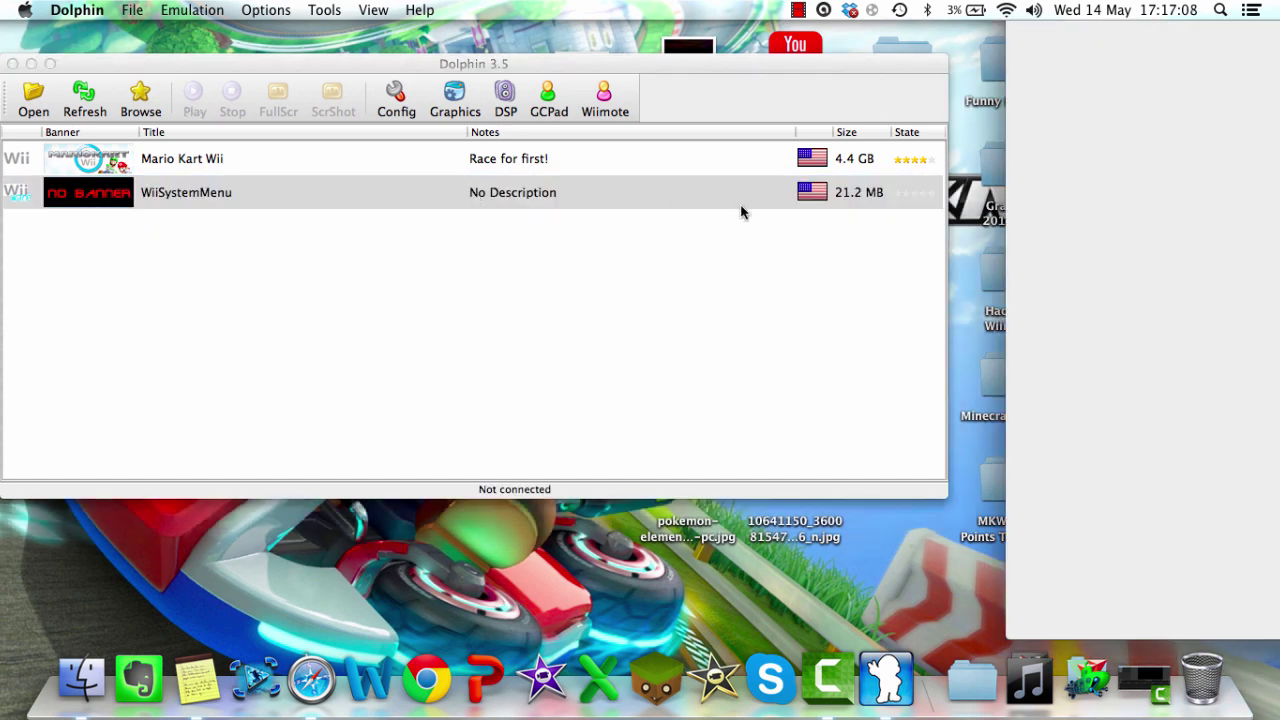
left_click(670, 197)
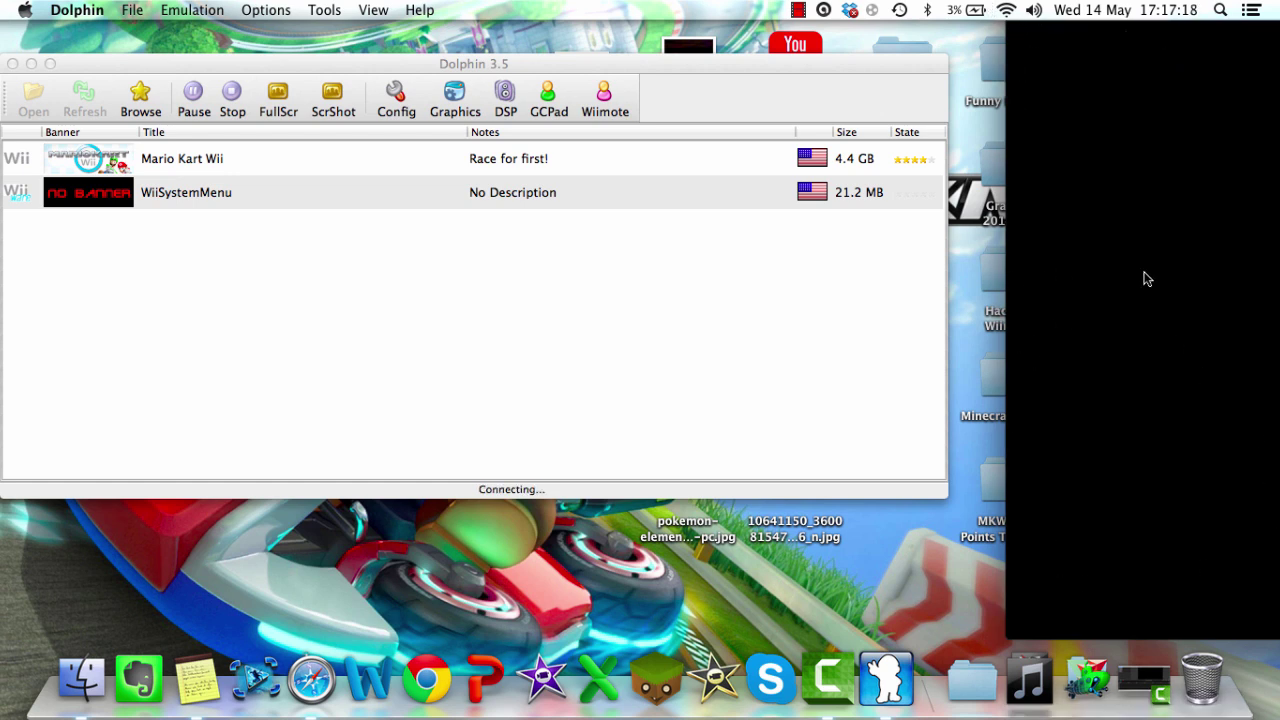
key("alt+Return")
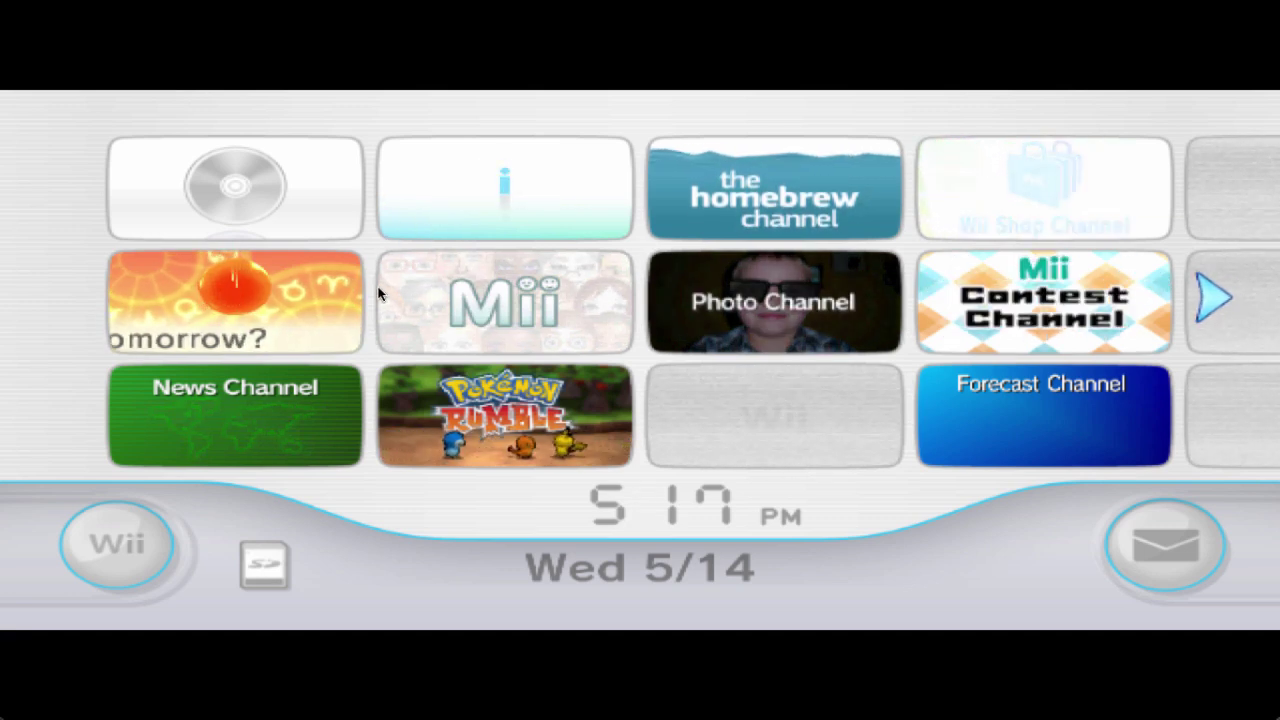
- Leave full screen and make the emulation window slightly smaller
key("Escape")
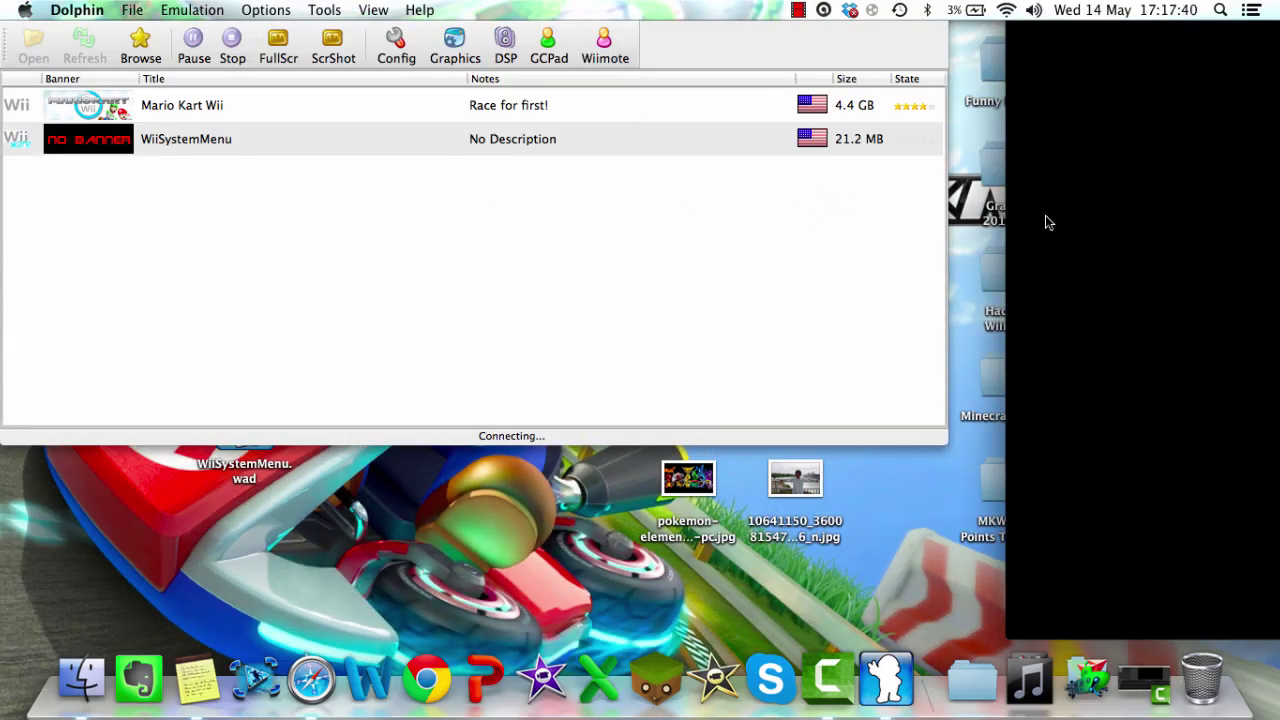
left_click_drag(1005, 632, 1028, 620)
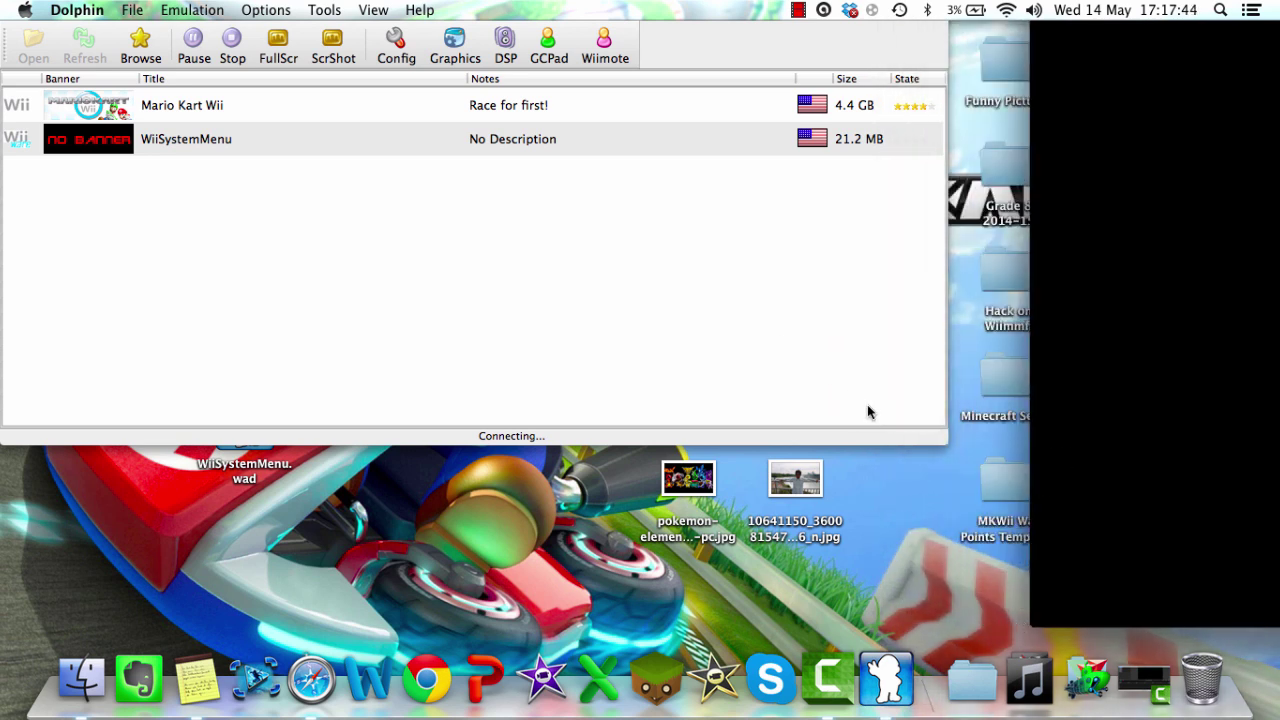